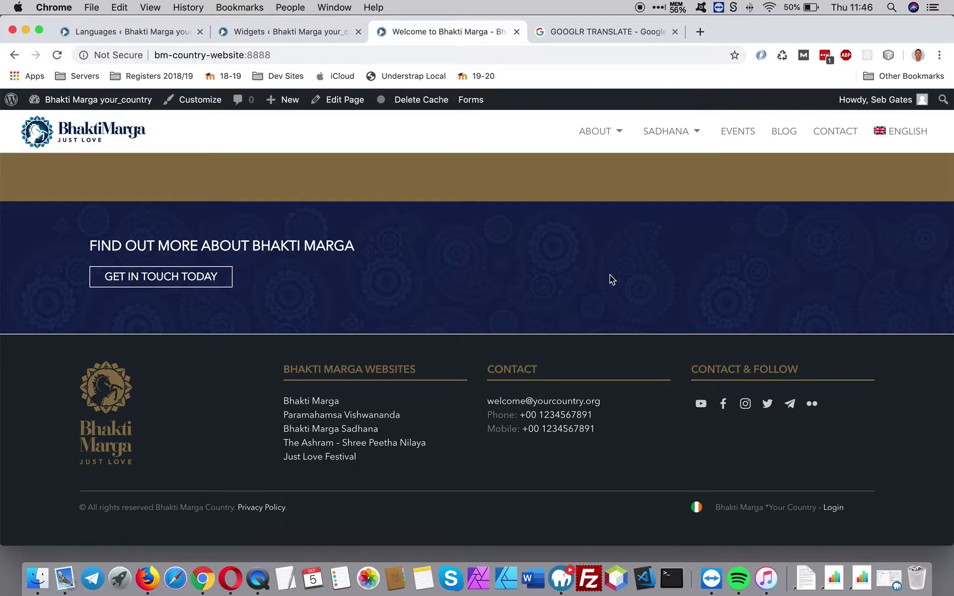
Review the footer widget areas on the Widgets page, including Bottom Footer 4 and the text widget in Footer CTA.
{"action": "left_click", "coordinate": [277, 34]}
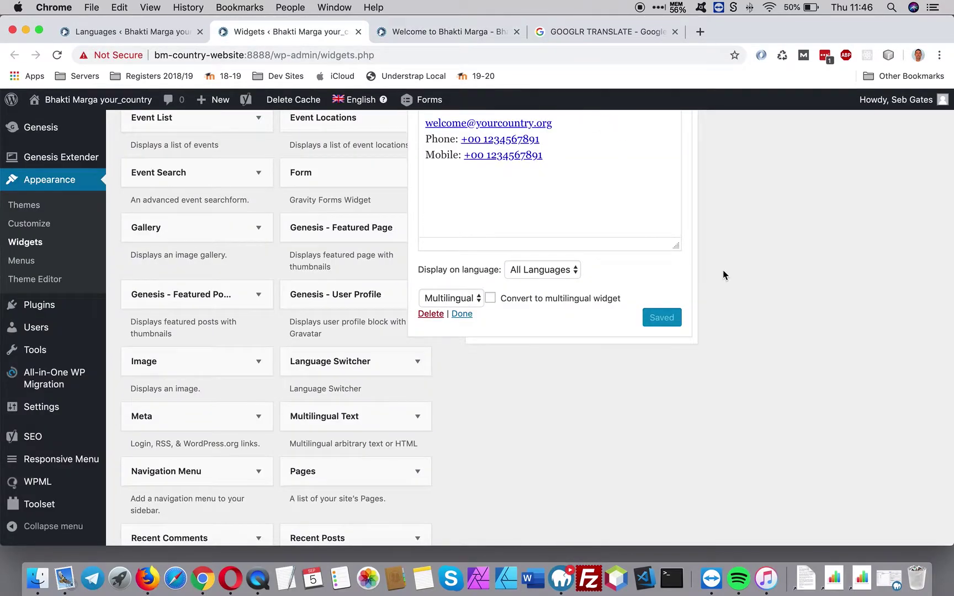
{"action": "scroll", "coordinate": [723, 270], "scroll_direction": "up", "scroll_amount": 5}
{"action": "left_click", "coordinate": [677, 186]}
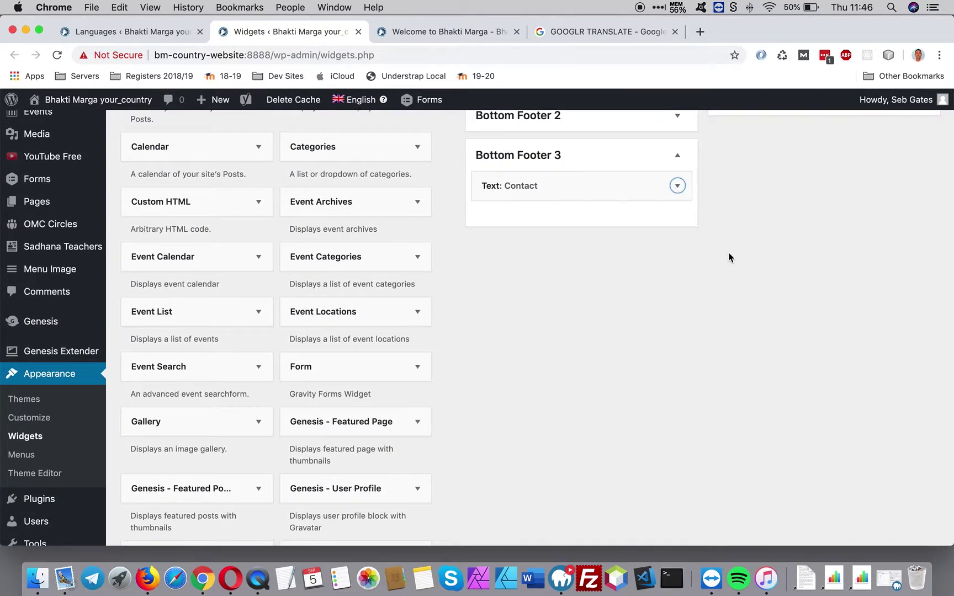
{"action": "scroll", "coordinate": [729, 257], "scroll_direction": "up", "scroll_amount": 2}
{"action": "scroll", "coordinate": [739, 277], "scroll_direction": "up", "scroll_amount": 3}
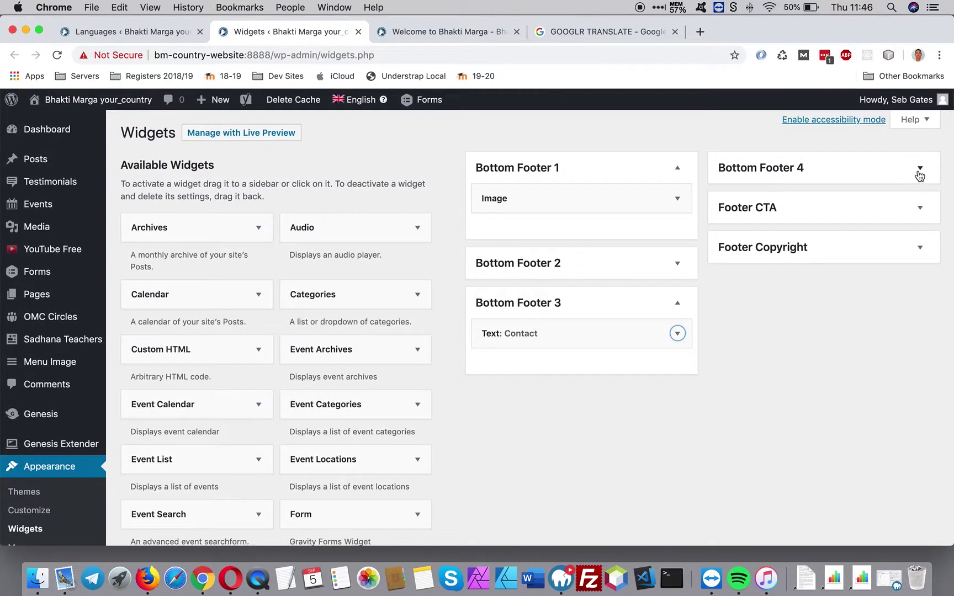
{"action": "left_click", "coordinate": [920, 169]}
{"action": "left_click", "coordinate": [920, 169]}
{"action": "left_click", "coordinate": [918, 207]}
{"action": "left_click", "coordinate": [921, 241]}
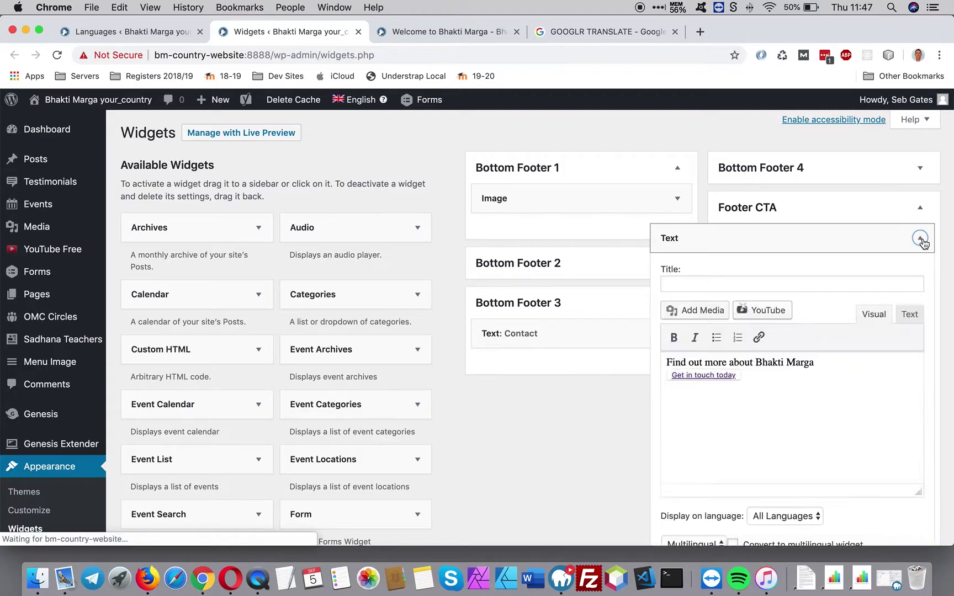
{"action": "left_click", "coordinate": [919, 238]}
{"action": "left_click", "coordinate": [920, 208]}
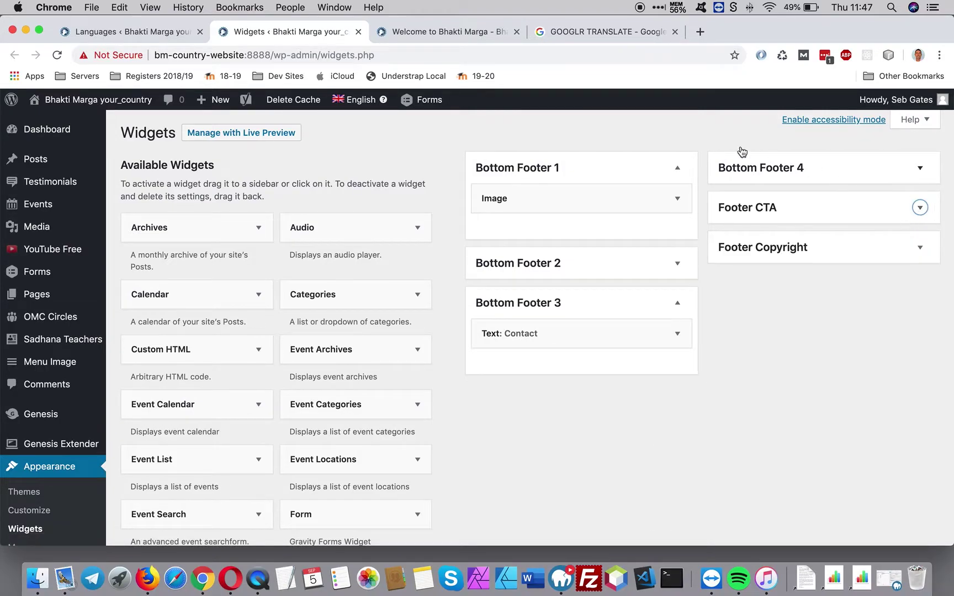
Open WPML's String Translation page in the site admin.
{"action": "left_click", "coordinate": [132, 32]}
{"action": "scroll", "coordinate": [72, 406], "scroll_direction": "down", "scroll_amount": 6}
{"action": "scroll", "coordinate": [72, 407], "scroll_direction": "down", "scroll_amount": 4}
{"action": "left_click", "coordinate": [47, 424]}
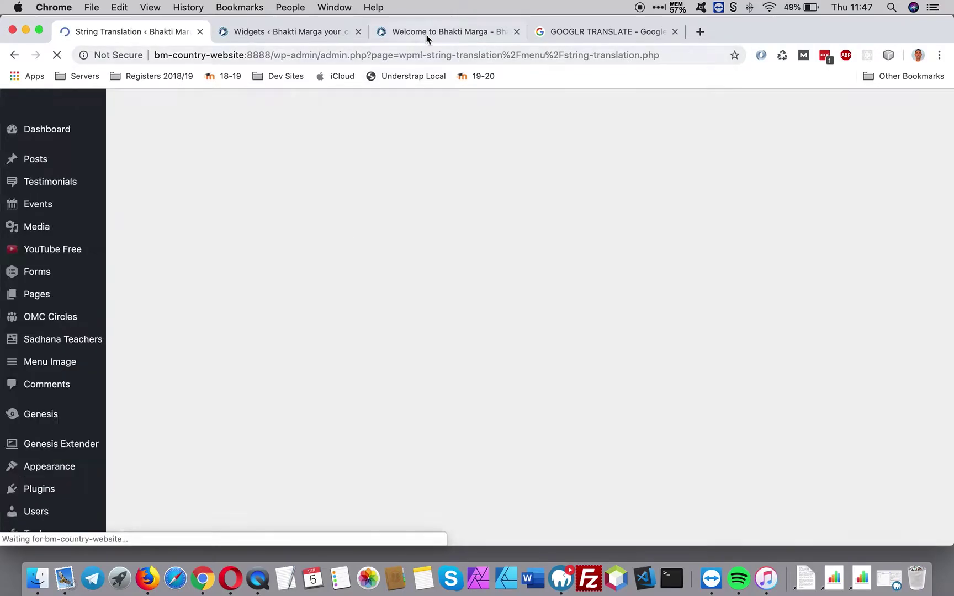
Copy the "CONTACT & FOLLOW" heading from the website's footer and search the translatable strings for it.
{"action": "left_click", "coordinate": [438, 34]}
{"action": "left_click_drag", "start_coordinate": [808, 374], "coordinate": [690, 373]}
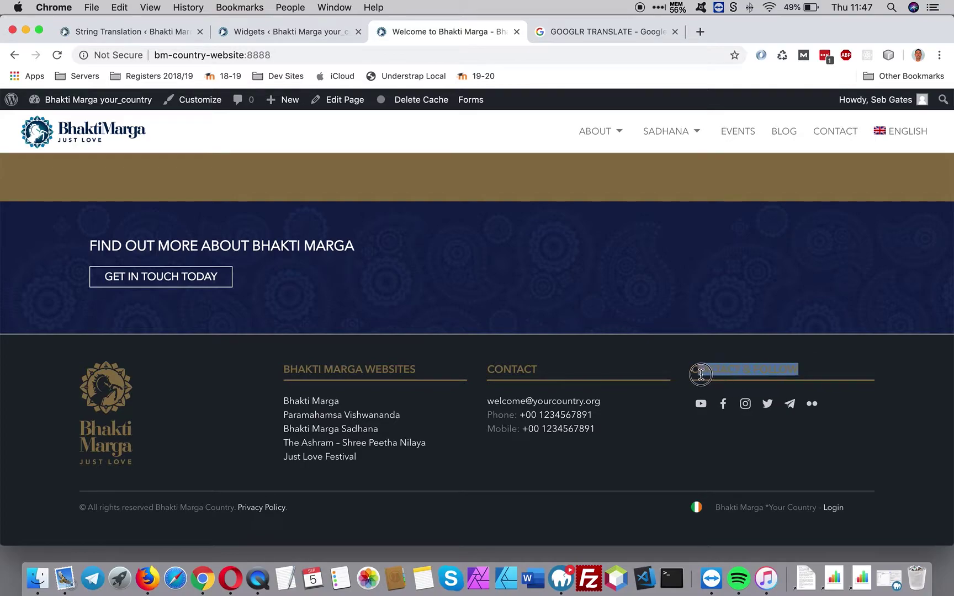
{"action": "key", "text": "super+c"}
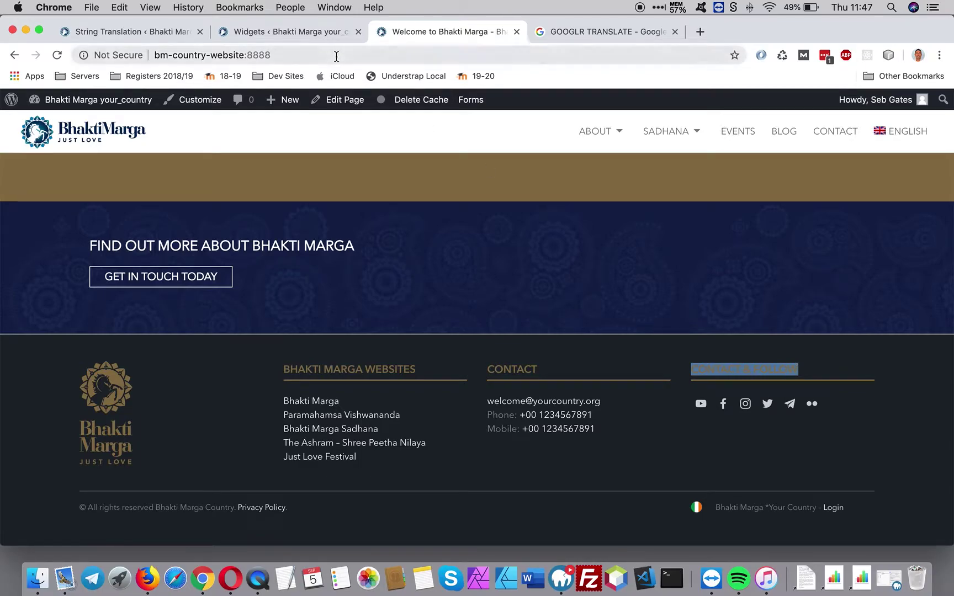
{"action": "left_click", "coordinate": [124, 33]}
{"action": "left_click", "coordinate": [217, 185]}
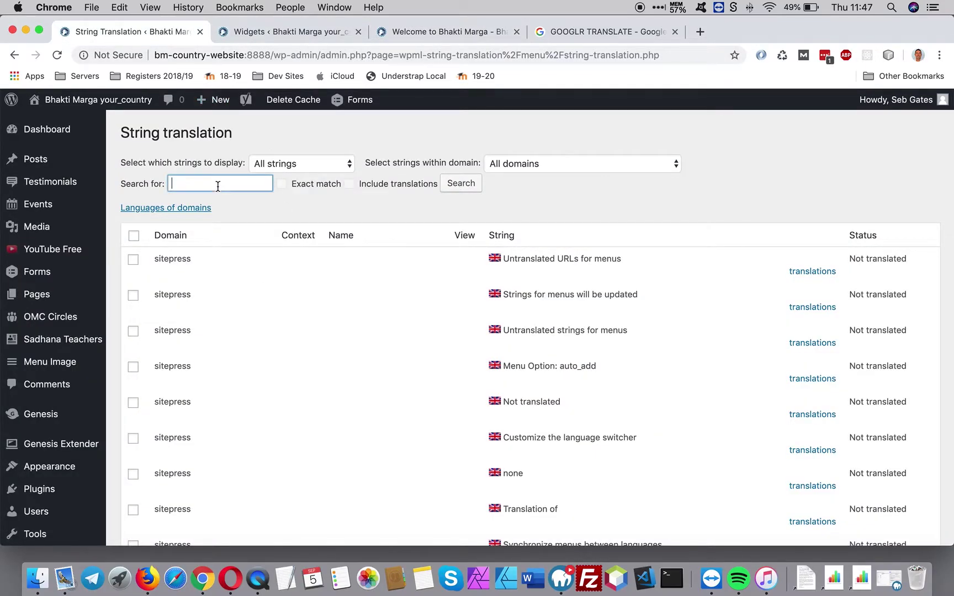
{"action": "key", "text": "super+v"}
{"action": "left_click", "coordinate": [472, 187]}
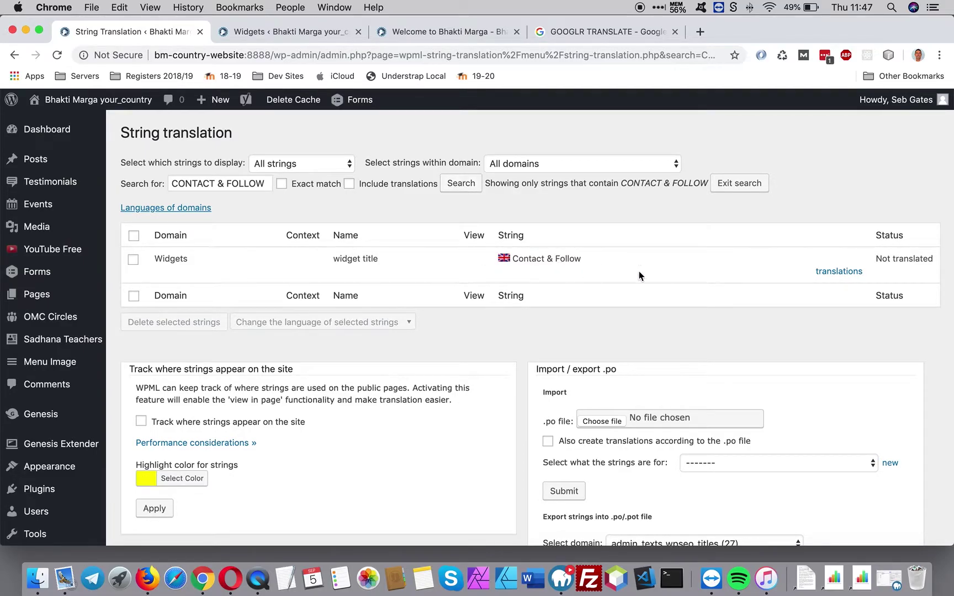
Show the translations of the Contact & Follow widget title and translate "CONTACT & FOLLOW" into German with Google Translate.
{"action": "left_click", "coordinate": [839, 271]}
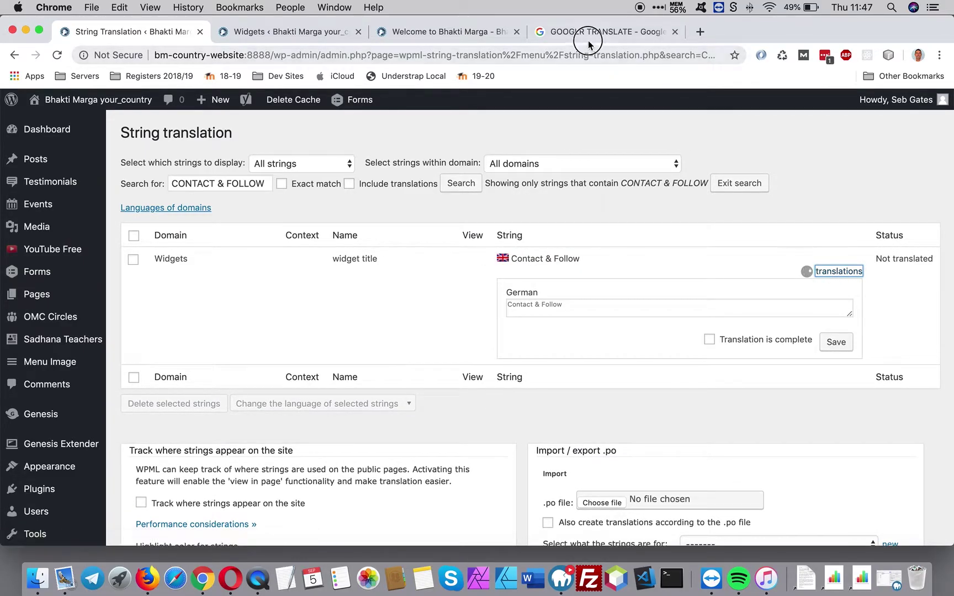
{"action": "left_click", "coordinate": [589, 41]}
{"action": "left_click", "coordinate": [93, 316]}
{"action": "left_click_drag", "start_coordinate": [163, 366], "coordinate": [121, 316]}
{"action": "key", "text": "super+v"}
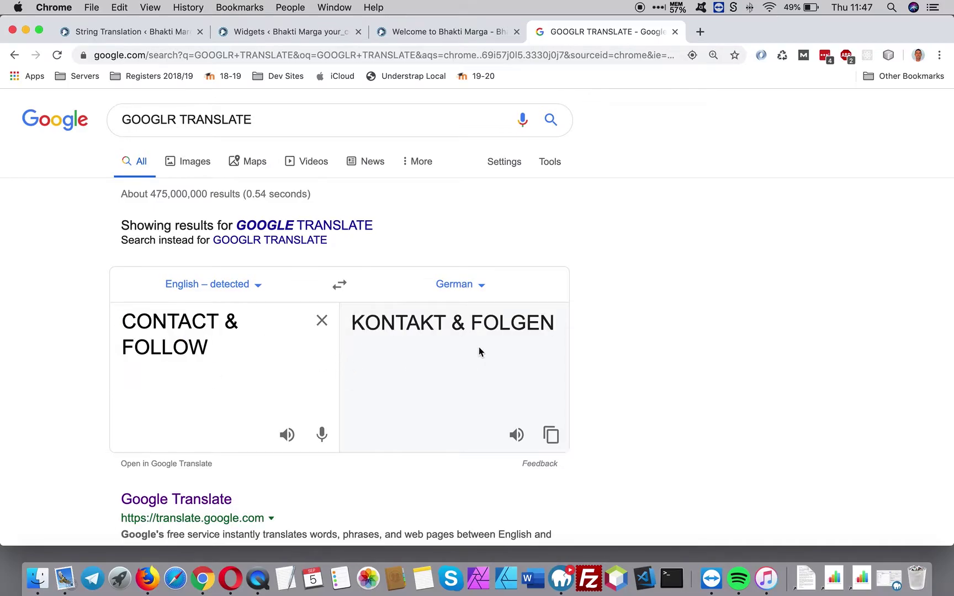
{"action": "left_click_drag", "start_coordinate": [559, 324], "coordinate": [354, 324]}
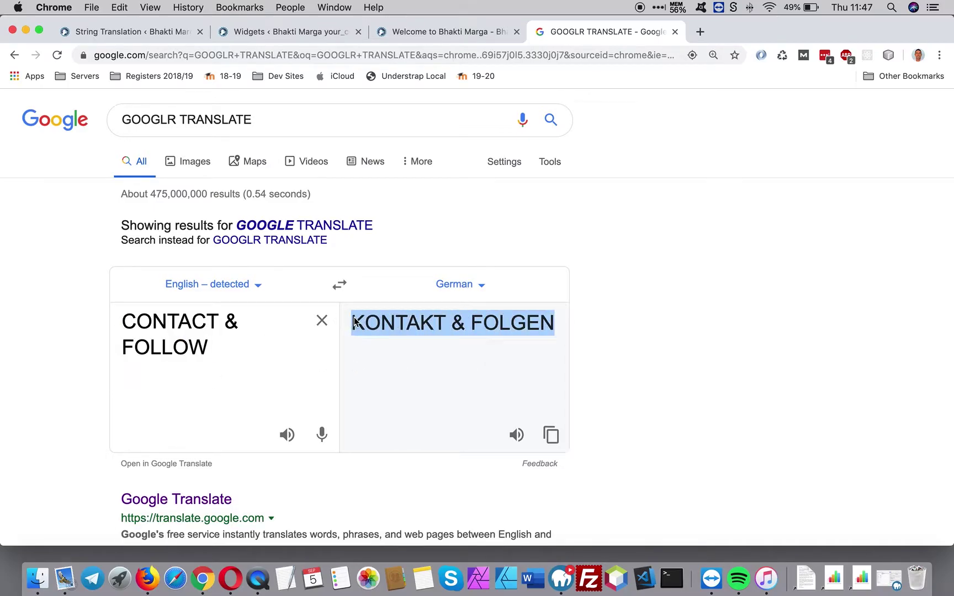
Enter "KONTAKT & FOLGEN" as the German translation of Contact & Follow, mark it complete and save it.
{"action": "left_click", "coordinate": [122, 32]}
{"action": "left_click", "coordinate": [571, 307]}
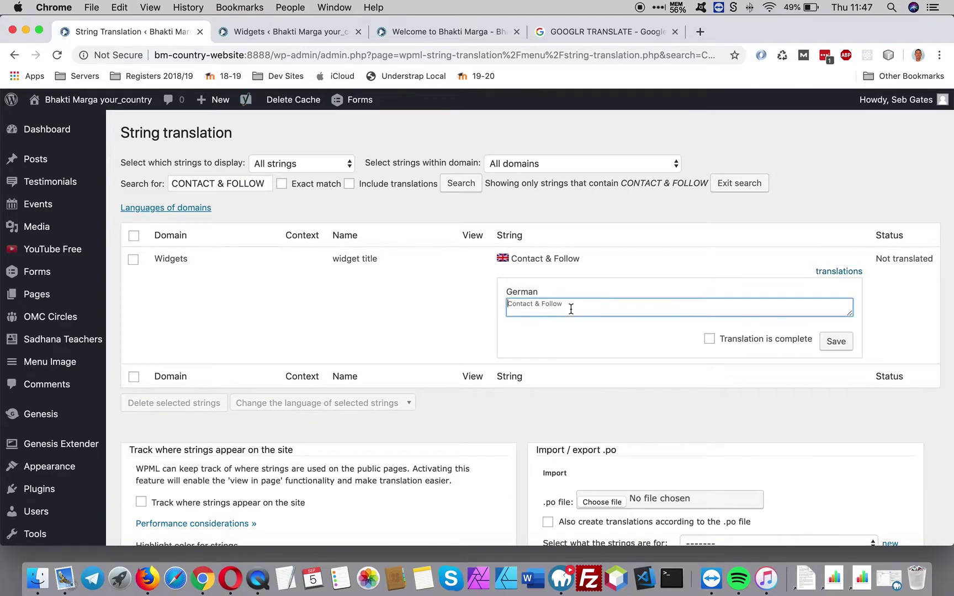
{"action": "key", "text": "super+v"}
{"action": "key", "text": "BackSpace"}
{"action": "left_click", "coordinate": [709, 339]}
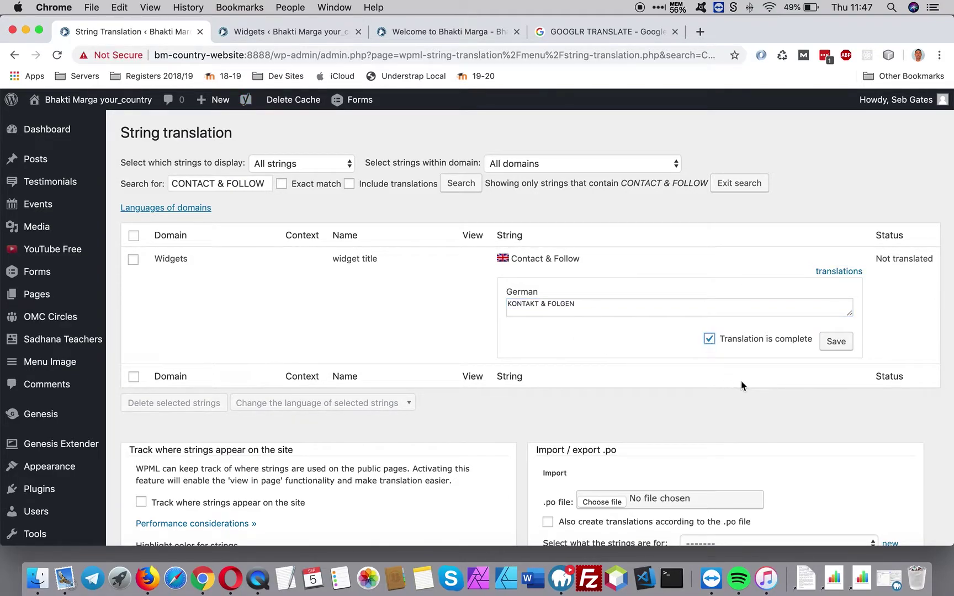
{"action": "left_click", "coordinate": [835, 342]}
Switch the website to German and check the social media heading in the footer.
{"action": "left_click", "coordinate": [401, 34]}
{"action": "mouse_move", "coordinate": [923, 135]}
{"action": "left_click", "coordinate": [905, 168]}
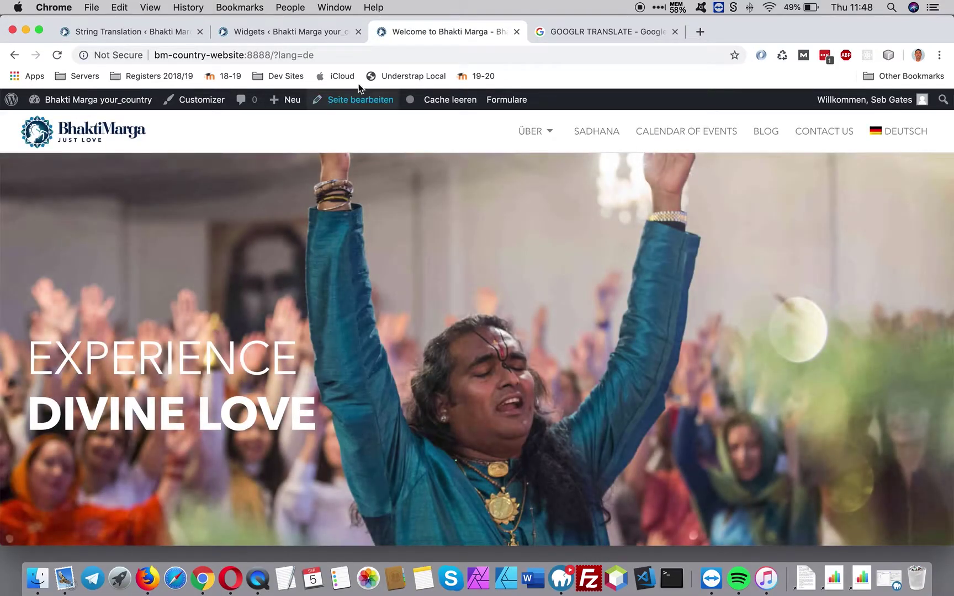
{"action": "left_click_drag", "start_coordinate": [317, 54], "coordinate": [297, 54]}
{"action": "scroll", "coordinate": [663, 241], "scroll_direction": "down", "scroll_amount": 15}
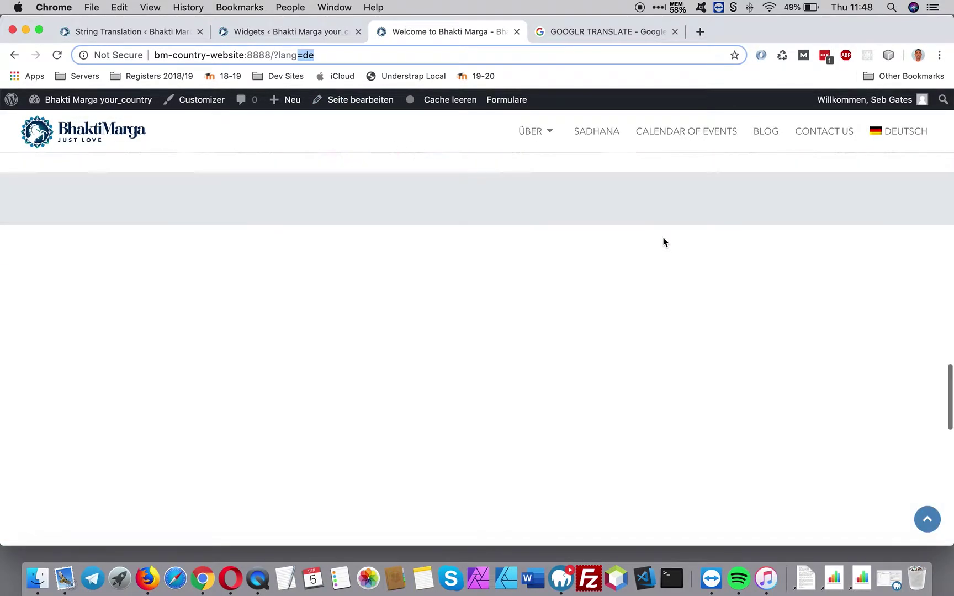
{"action": "scroll", "coordinate": [664, 243], "scroll_direction": "down", "scroll_amount": 10}
{"action": "left_click_drag", "start_coordinate": [798, 372], "coordinate": [698, 372]}
{"action": "left_click", "coordinate": [835, 374]}
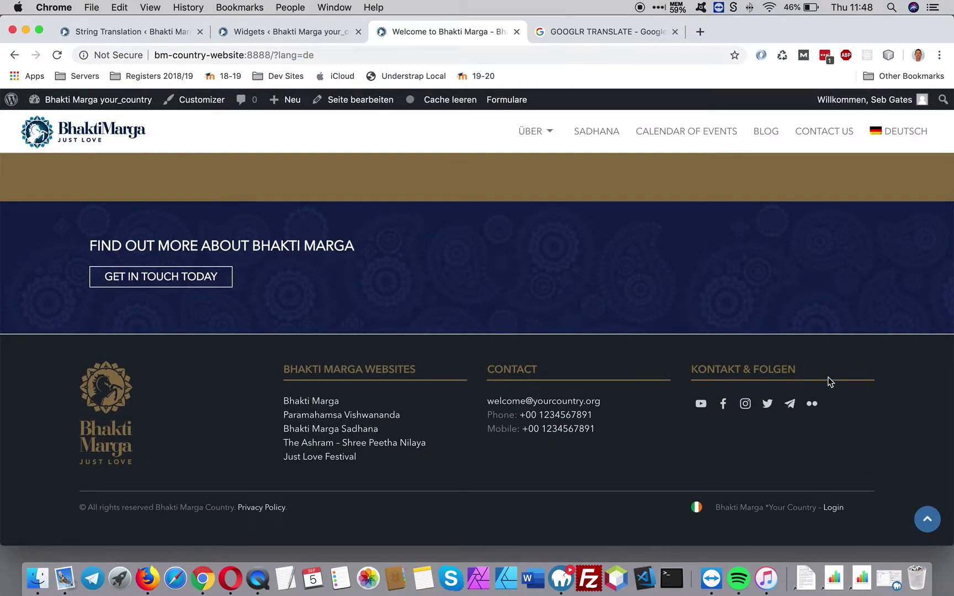
Switch the website back to English and search the translatable strings for the footer's "CONTACT" heading.
{"action": "mouse_move", "coordinate": [886, 136]}
{"action": "left_click", "coordinate": [888, 166]}
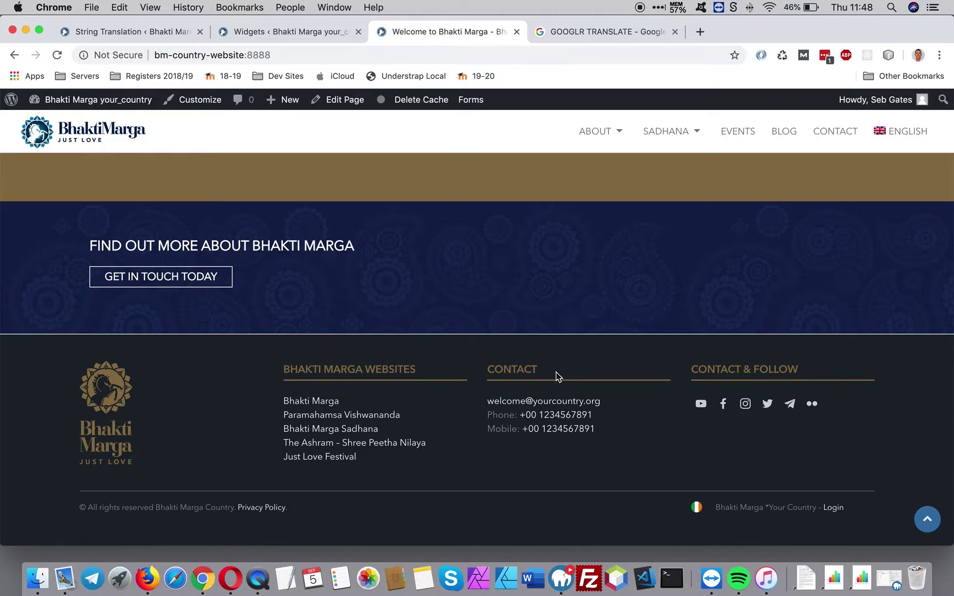
{"action": "left_click_drag", "start_coordinate": [543, 371], "coordinate": [486, 369]}
{"action": "key", "text": "super+c"}
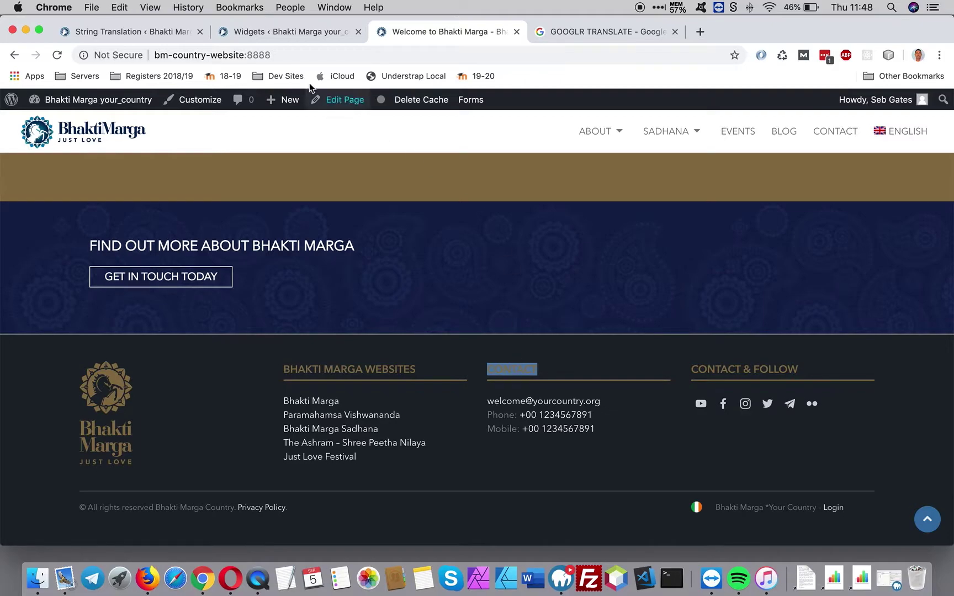
{"action": "left_click", "coordinate": [279, 37]}
{"action": "key", "text": "ctrl+shift+Tab"}
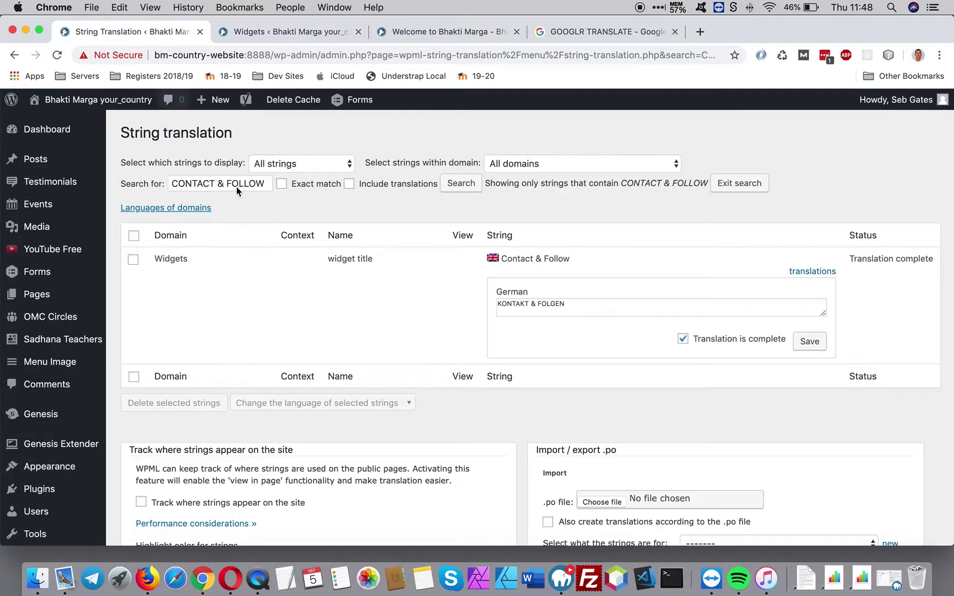
{"action": "left_click_drag", "start_coordinate": [269, 183], "coordinate": [154, 185]}
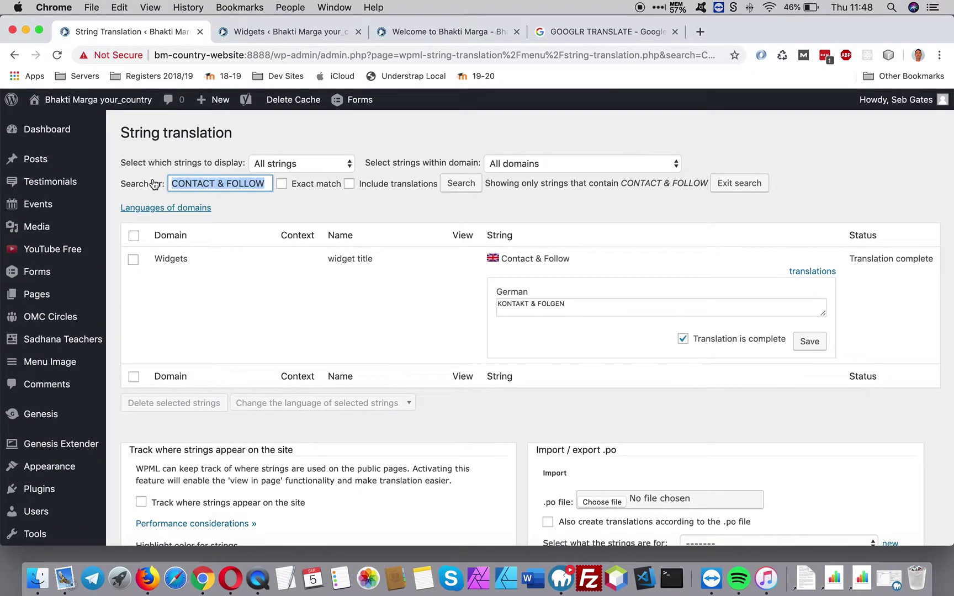
{"action": "key", "text": "super+v"}
{"action": "left_click", "coordinate": [464, 185]}
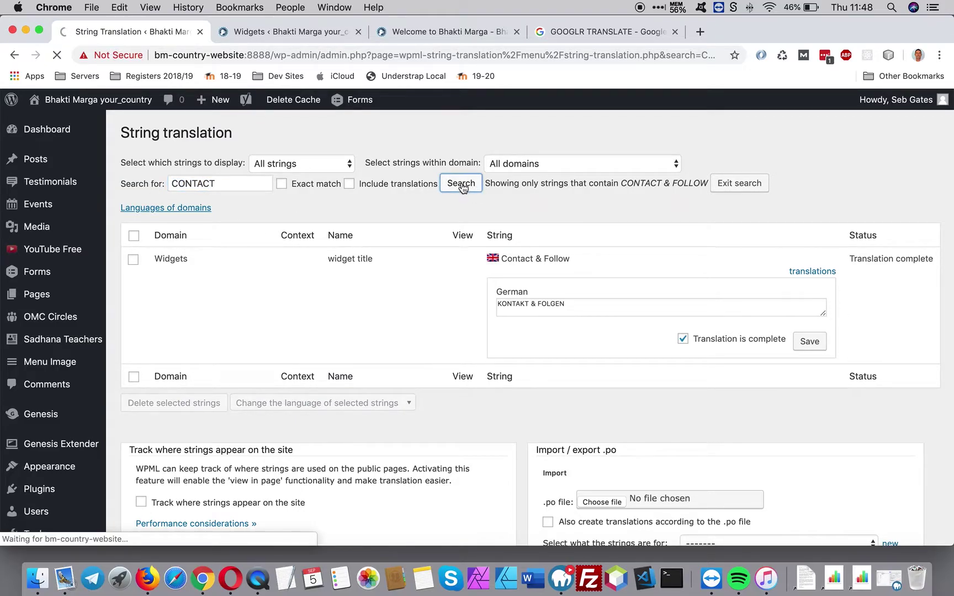
Look through the string search results for the widget title "Contact", down to the end of the list.
{"action": "left_click", "coordinate": [322, 31]}
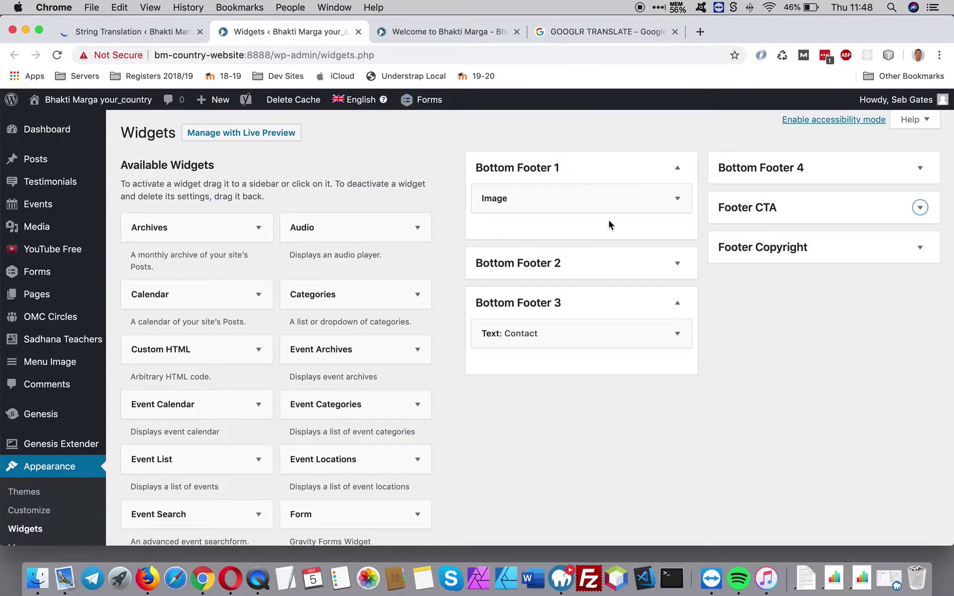
{"action": "left_click", "coordinate": [141, 32]}
{"action": "scroll", "coordinate": [364, 290], "scroll_direction": "down", "scroll_amount": 10}
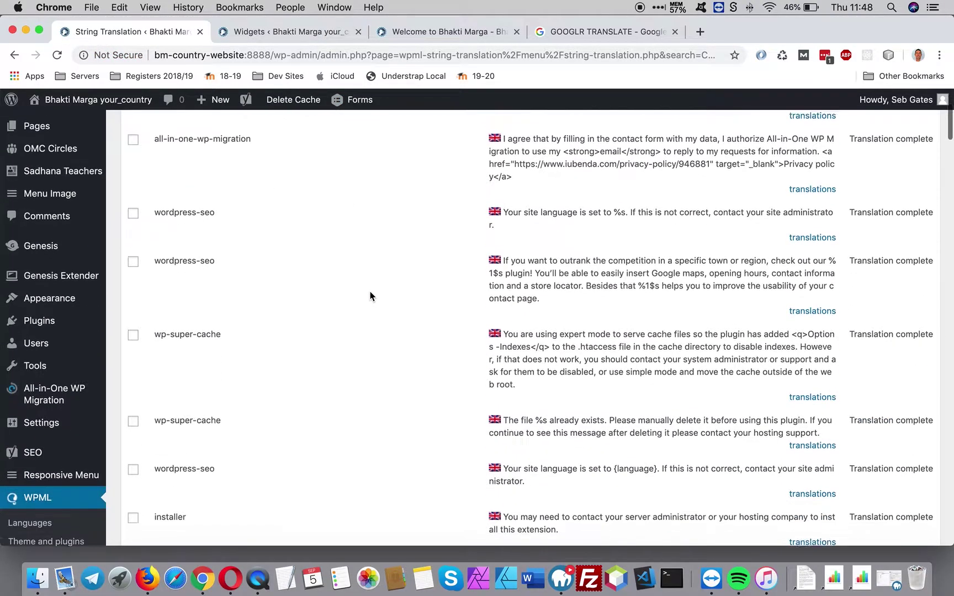
{"action": "scroll", "coordinate": [177, 320], "scroll_direction": "down", "scroll_amount": 10}
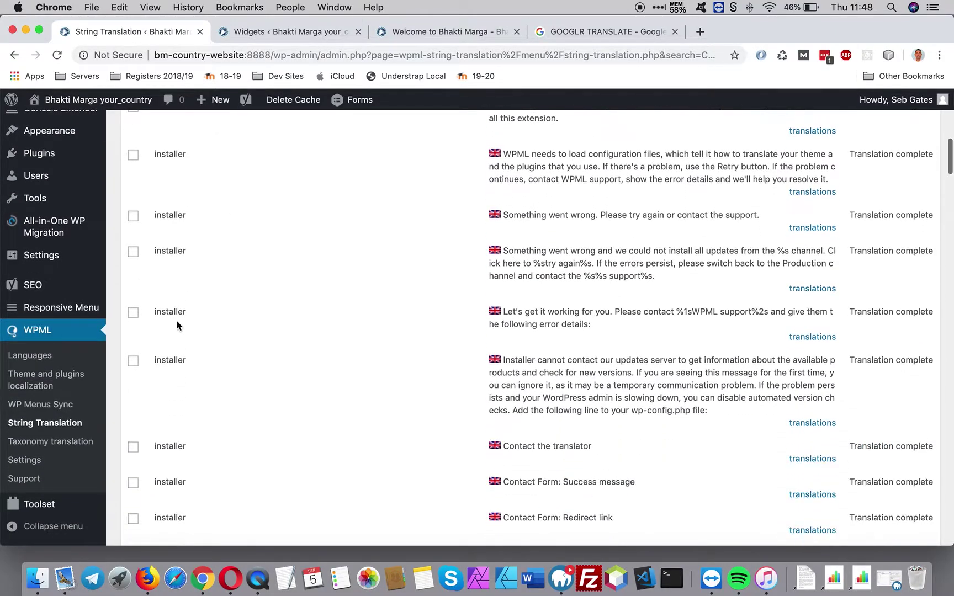
{"action": "scroll", "coordinate": [223, 377], "scroll_direction": "down", "scroll_amount": 10}
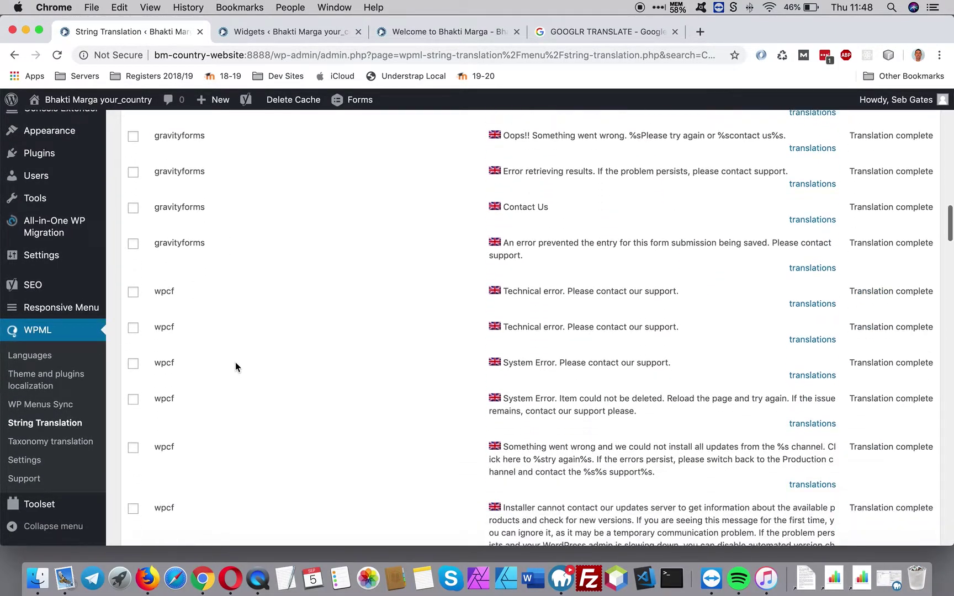
{"action": "scroll", "coordinate": [222, 253], "scroll_direction": "down", "scroll_amount": 10}
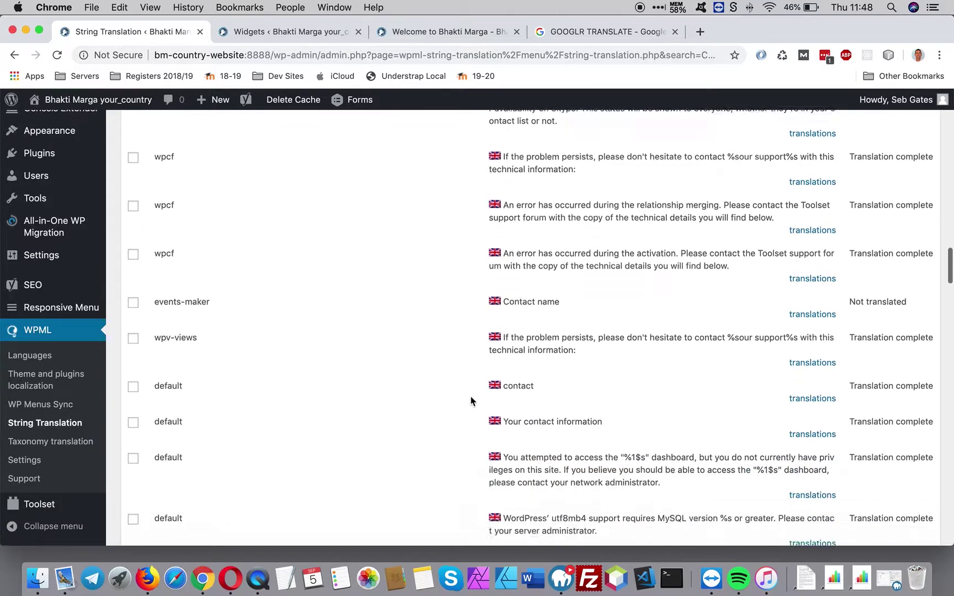
{"action": "scroll", "coordinate": [575, 410], "scroll_direction": "down", "scroll_amount": 5}
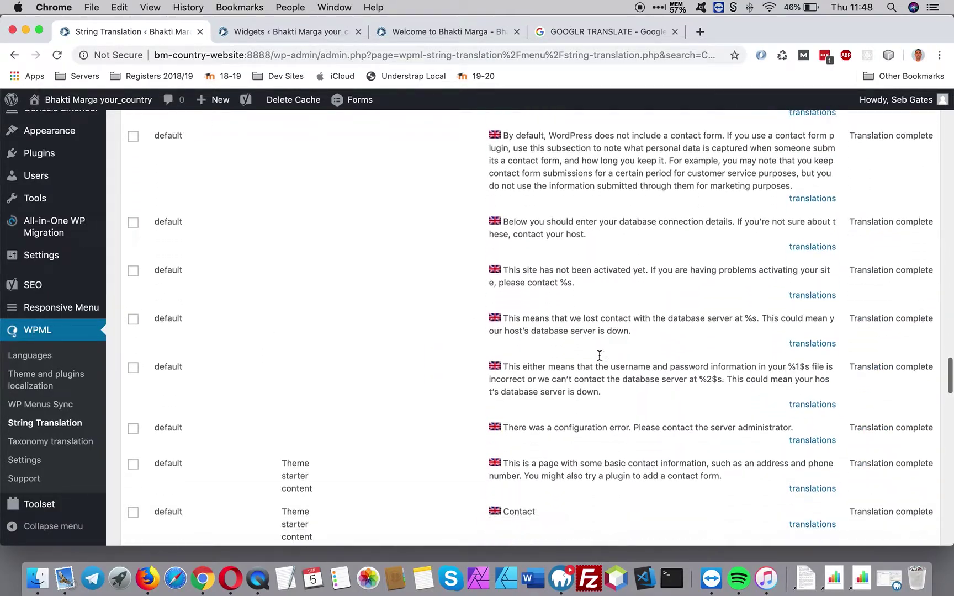
{"action": "scroll", "coordinate": [778, 367], "scroll_direction": "down", "scroll_amount": 15}
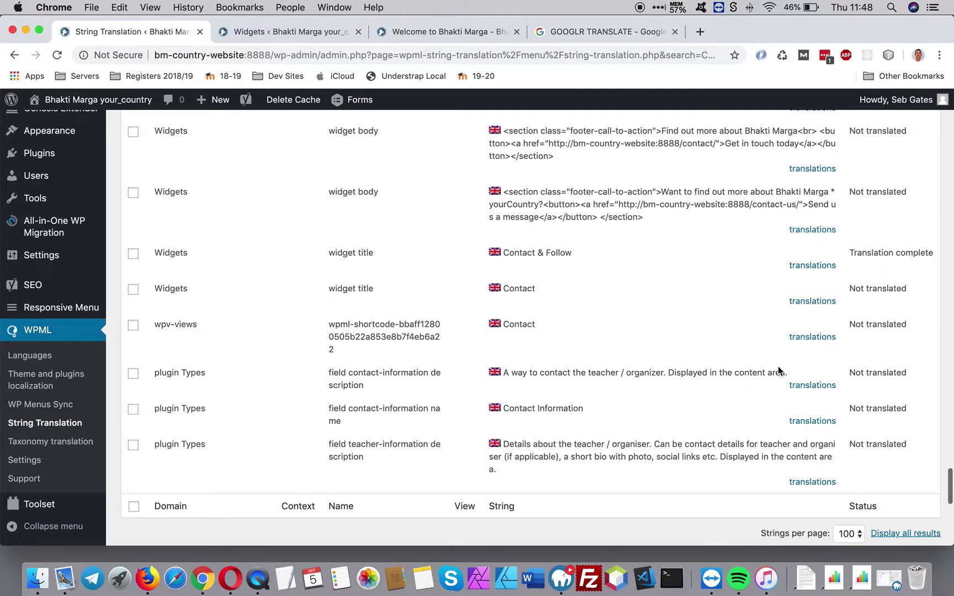
{"action": "scroll", "coordinate": [778, 370], "scroll_direction": "down", "scroll_amount": 7}
{"action": "scroll", "coordinate": [853, 235], "scroll_direction": "up", "scroll_amount": 3}
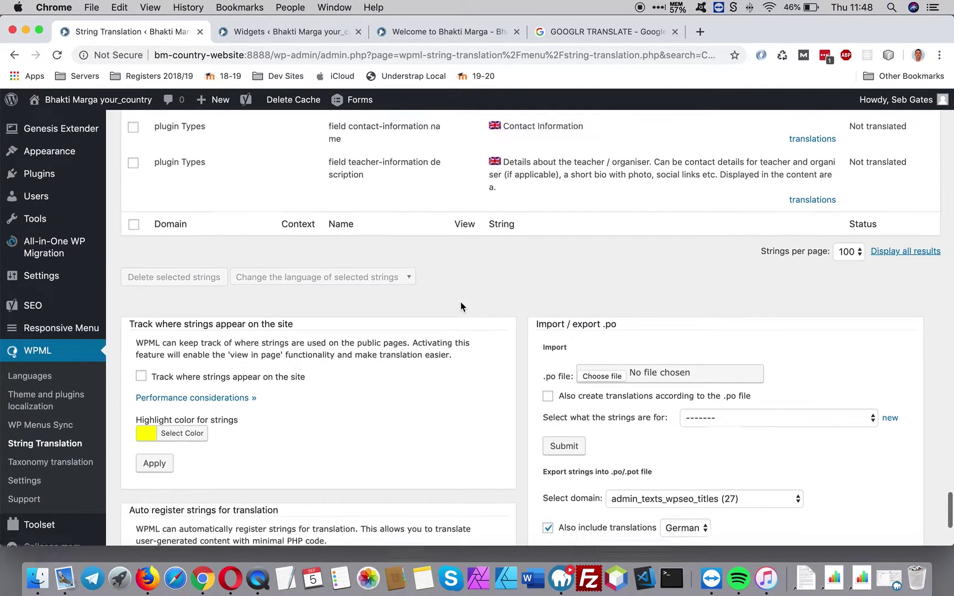
Set the string list to 10 strings per page.
{"action": "left_click", "coordinate": [855, 343]}
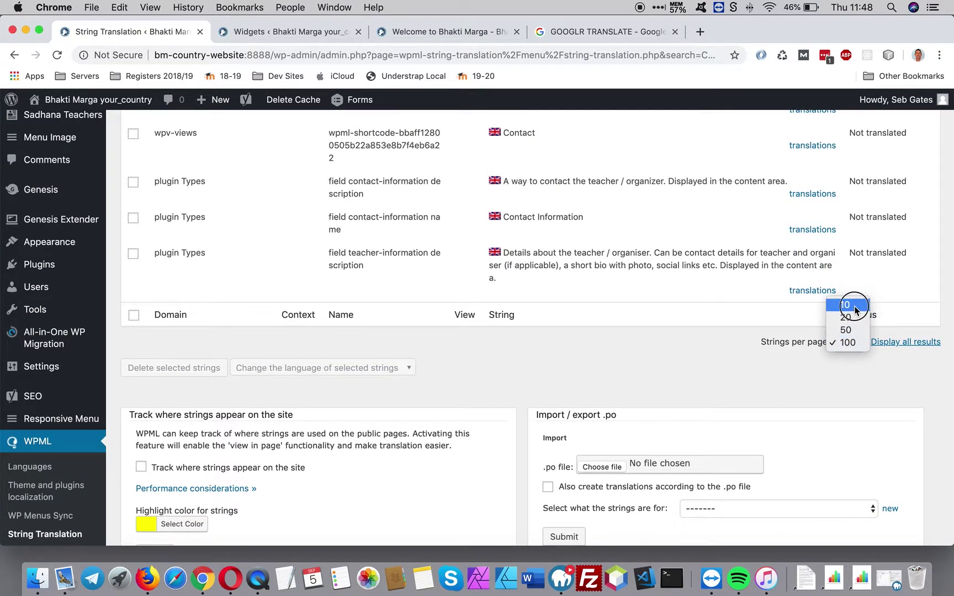
{"action": "left_click", "coordinate": [853, 307]}
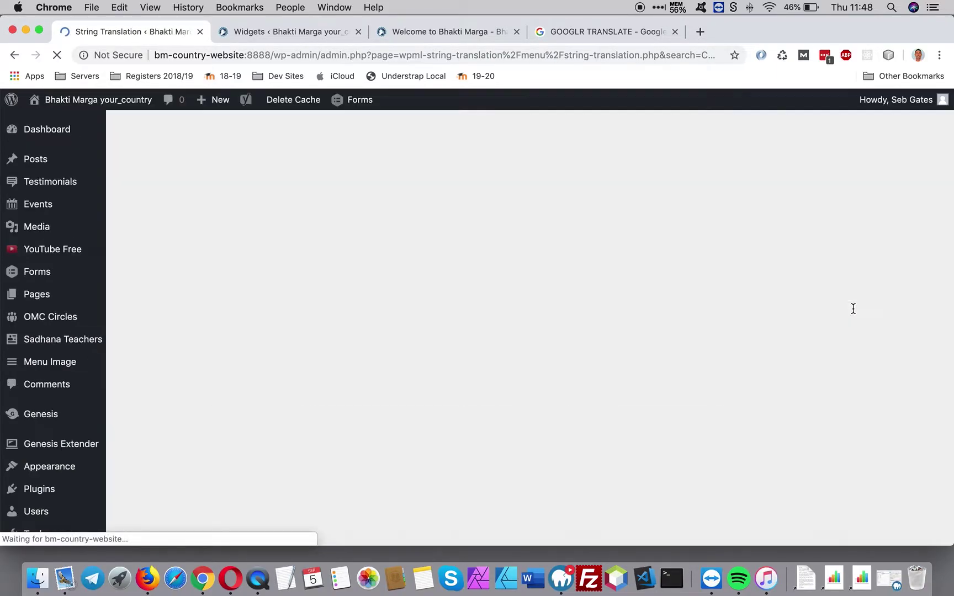
{"action": "scroll", "coordinate": [865, 278], "scroll_direction": "up", "scroll_amount": 5}
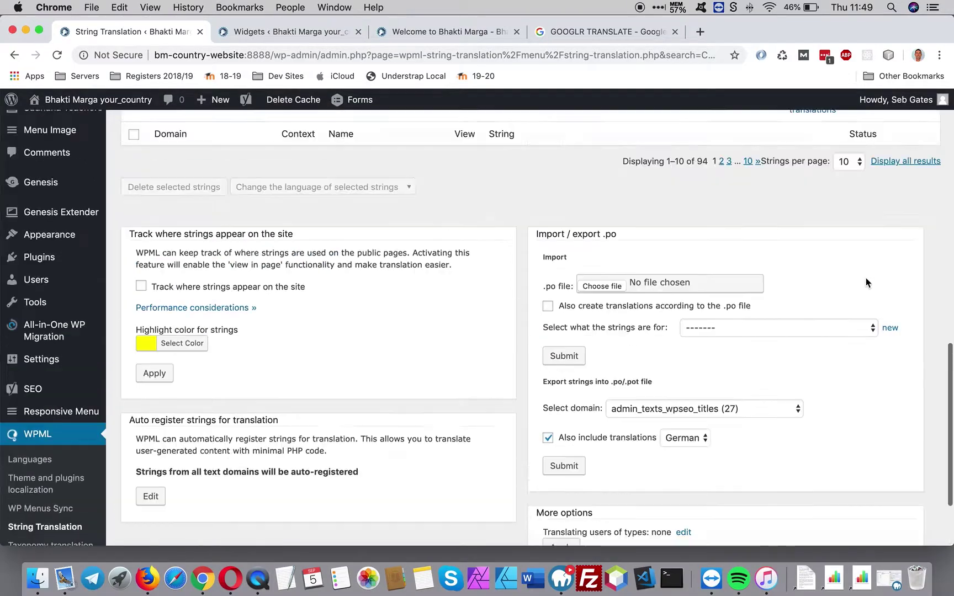
Set the string list to 100 strings per page.
{"action": "left_click", "coordinate": [853, 242]}
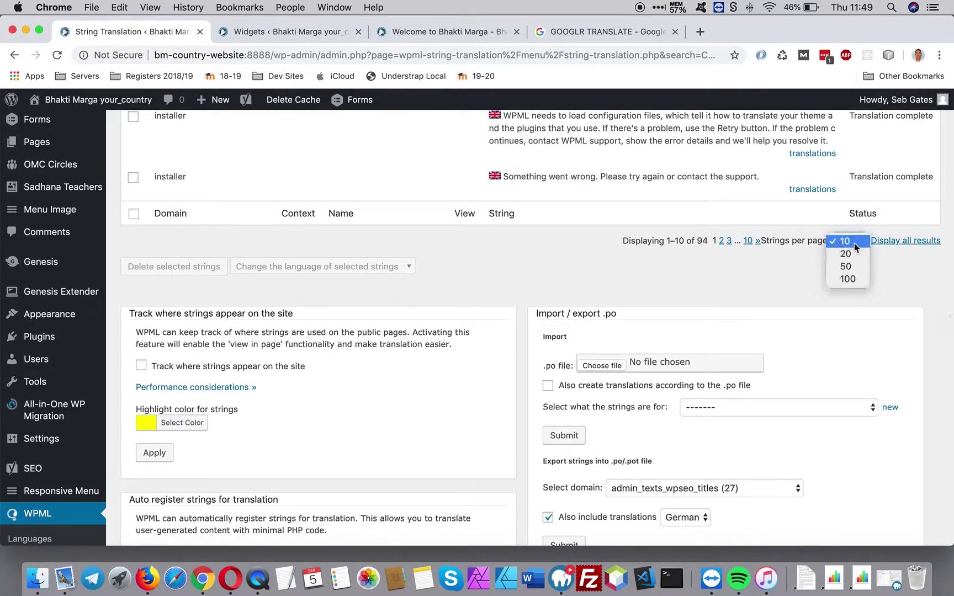
{"action": "left_click", "coordinate": [850, 279]}
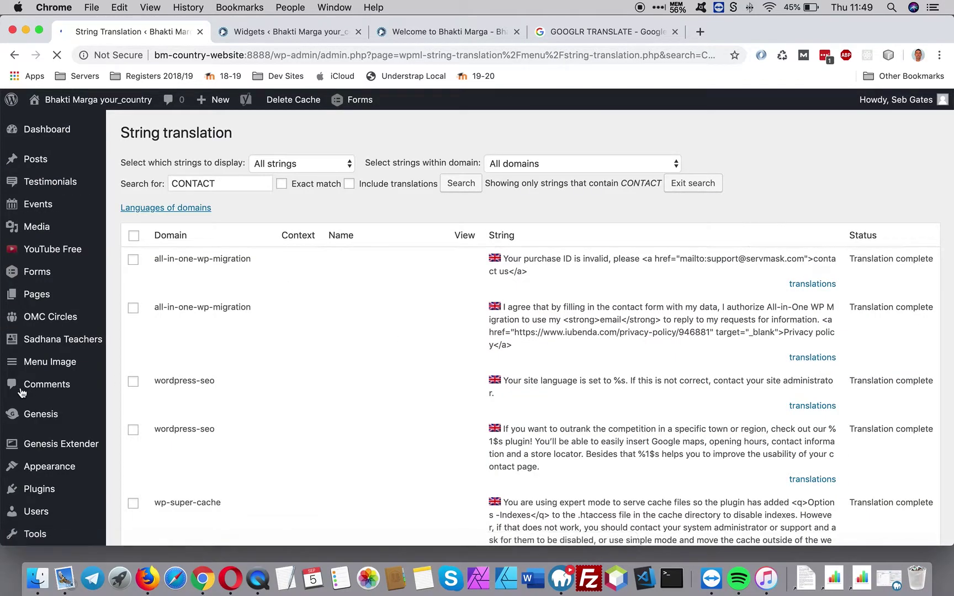
{"action": "scroll", "coordinate": [333, 380], "scroll_direction": "down", "scroll_amount": 10}
Look through the full string search results for the Widgets domain entry with the widget title "Contact".
{"action": "left_click", "coordinate": [284, 31]}
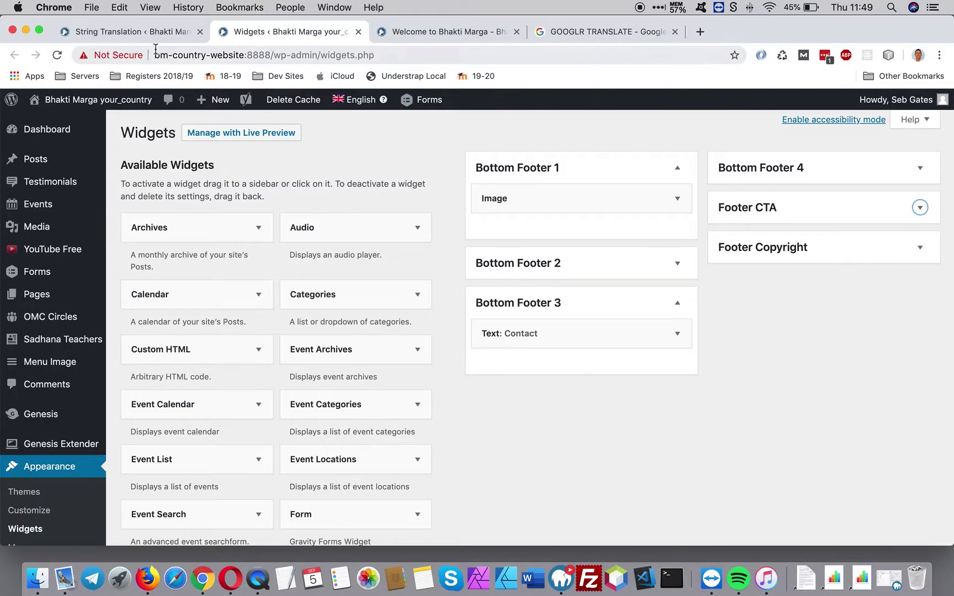
{"action": "left_click", "coordinate": [138, 31]}
{"action": "scroll", "coordinate": [230, 211], "scroll_direction": "up", "scroll_amount": 10}
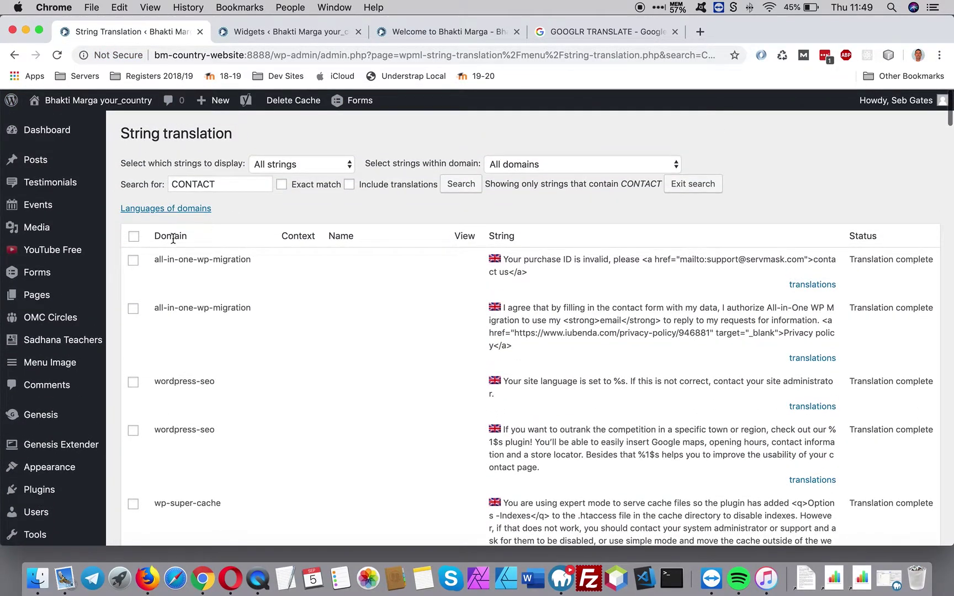
{"action": "scroll", "coordinate": [188, 293], "scroll_direction": "down", "scroll_amount": 10}
{"action": "scroll", "coordinate": [187, 296], "scroll_direction": "down", "scroll_amount": 15}
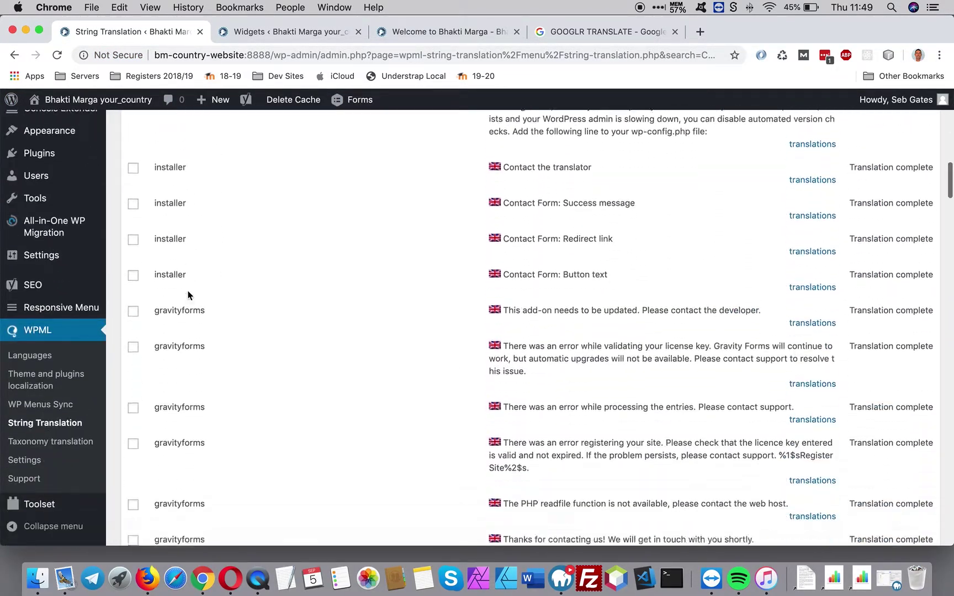
{"action": "scroll", "coordinate": [188, 295], "scroll_direction": "down", "scroll_amount": 15}
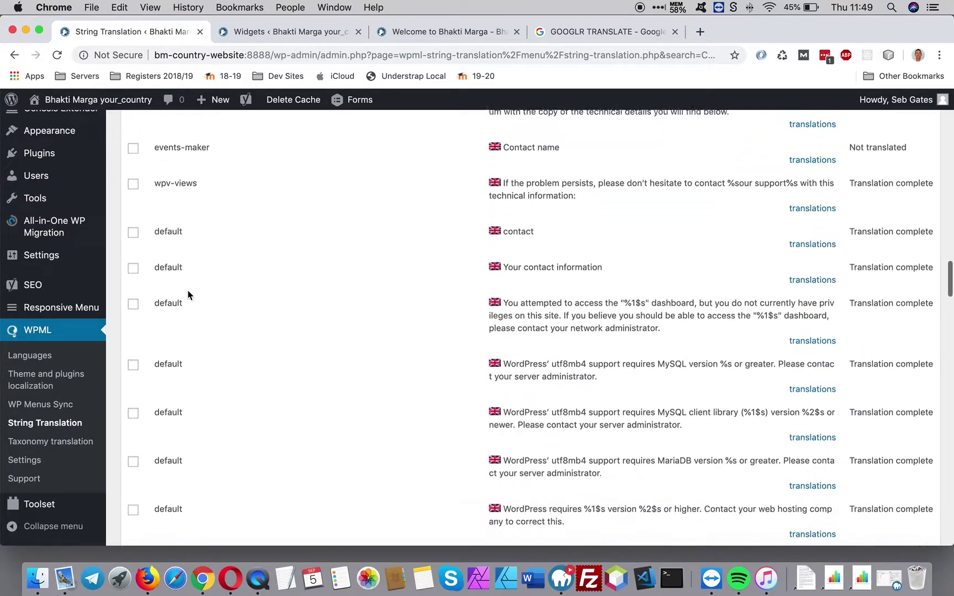
{"action": "scroll", "coordinate": [189, 294], "scroll_direction": "down", "scroll_amount": 15}
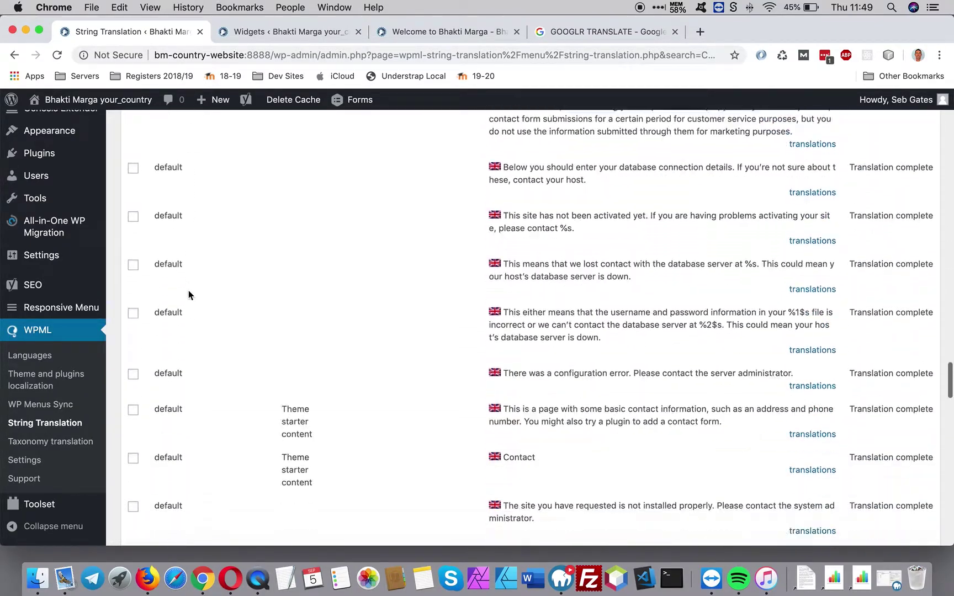
{"action": "scroll", "coordinate": [189, 289], "scroll_direction": "down", "scroll_amount": 8}
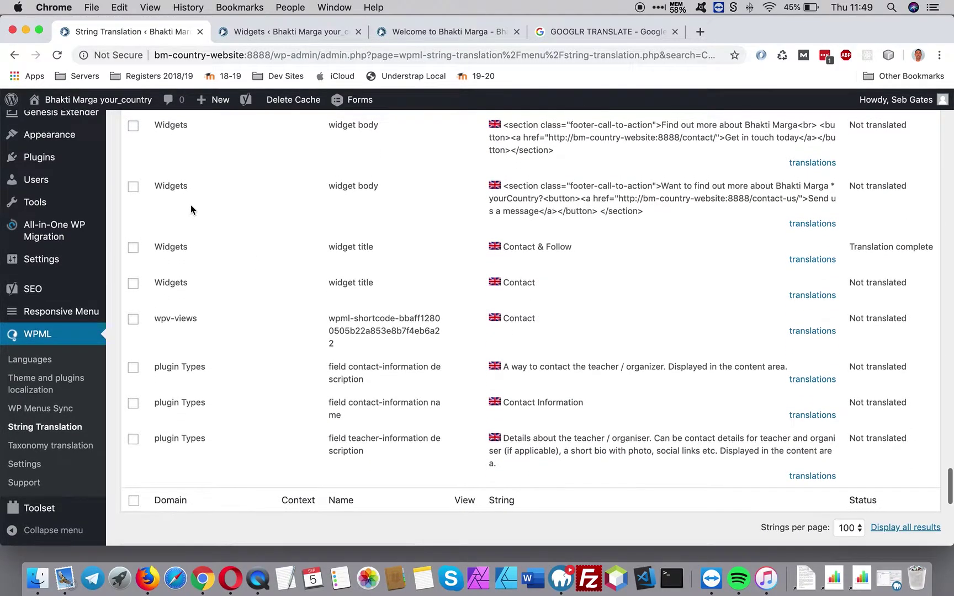
{"action": "left_click_drag", "start_coordinate": [189, 194], "coordinate": [175, 190]}
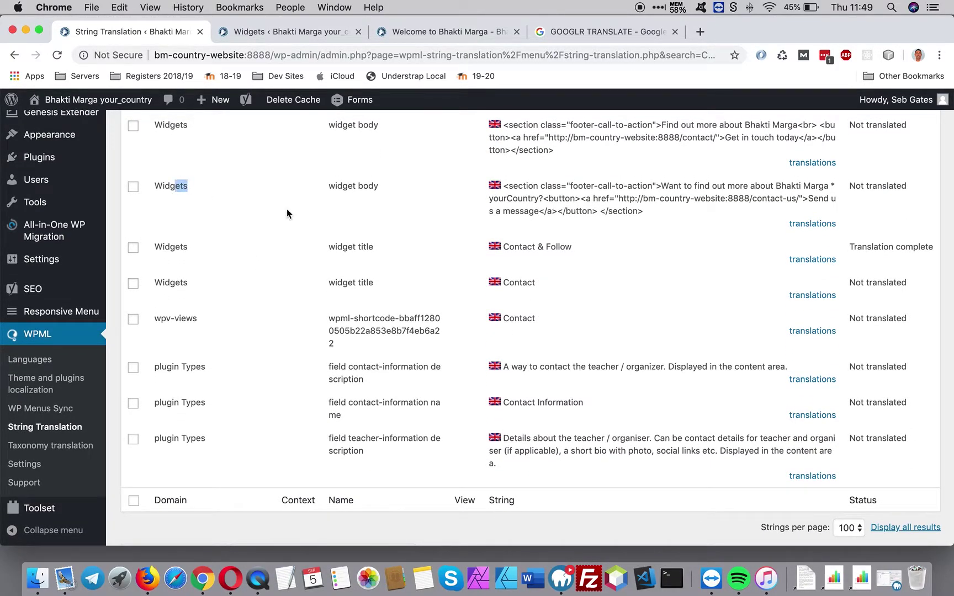
{"action": "left_click", "coordinate": [243, 290]}
Check the title of the text widget in Bottom Footer 3 and return to the string translation list.
{"action": "left_click", "coordinate": [311, 32]}
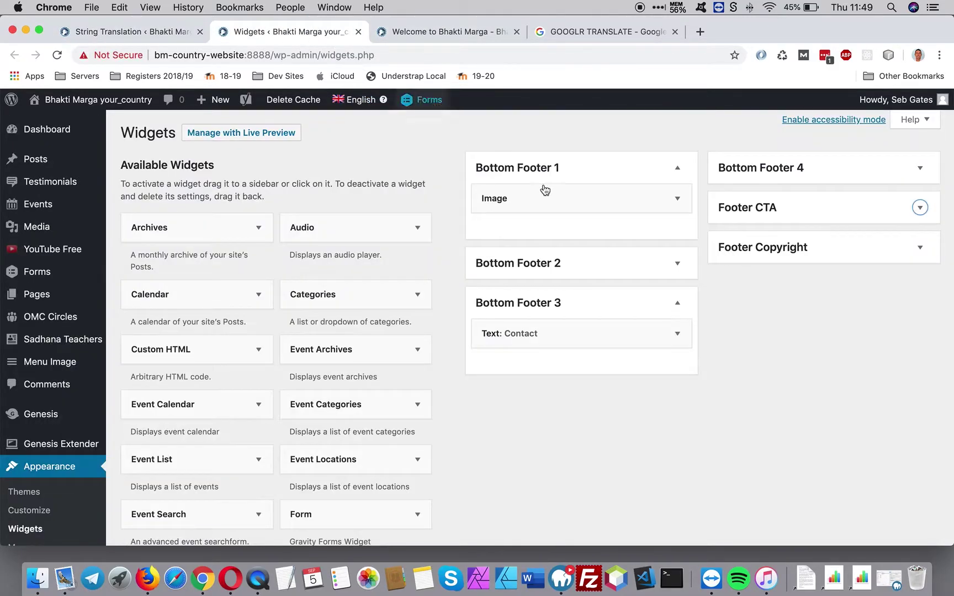
{"action": "left_click", "coordinate": [677, 333]}
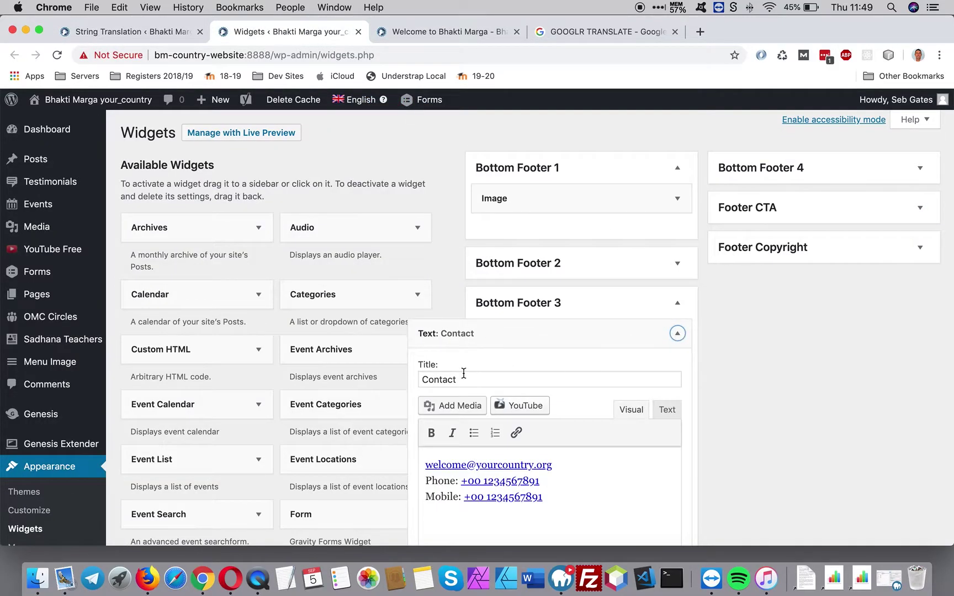
{"action": "left_click", "coordinate": [146, 25]}
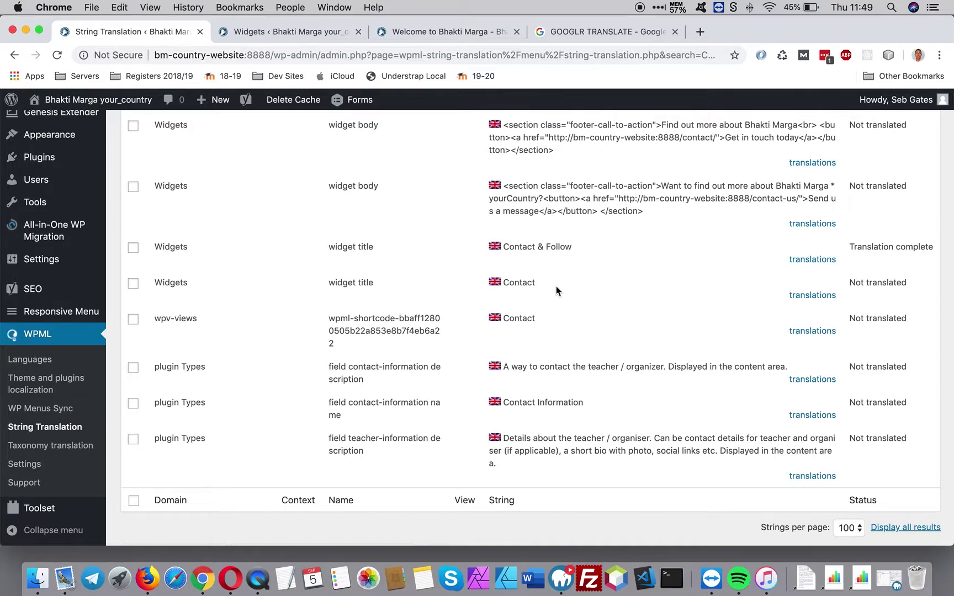
Open the German translation of the widget title "Contact" and copy the word "KONTAKT" from Google Translate.
{"action": "left_click", "coordinate": [813, 296]}
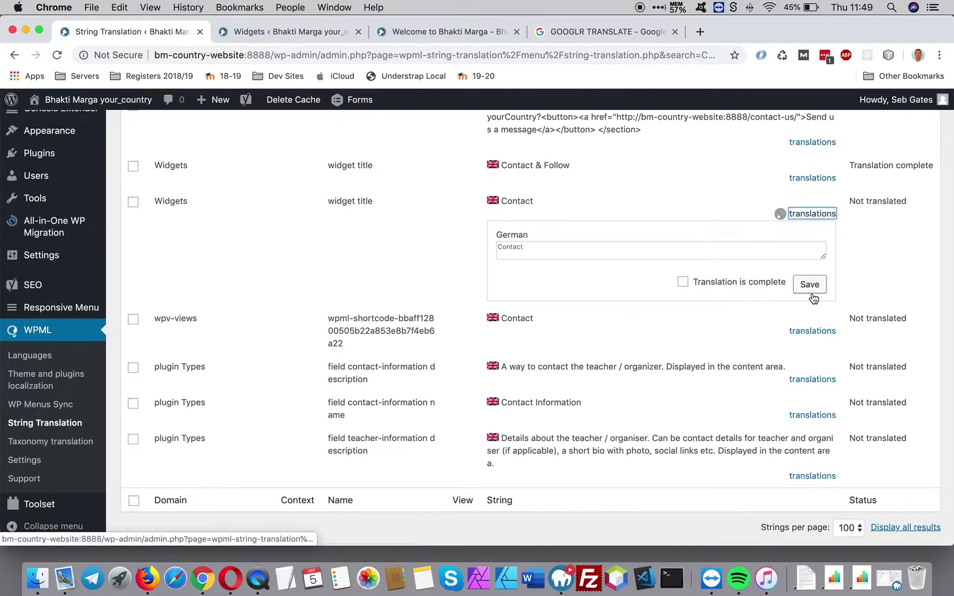
{"action": "left_click", "coordinate": [590, 33]}
{"action": "left_click", "coordinate": [402, 367]}
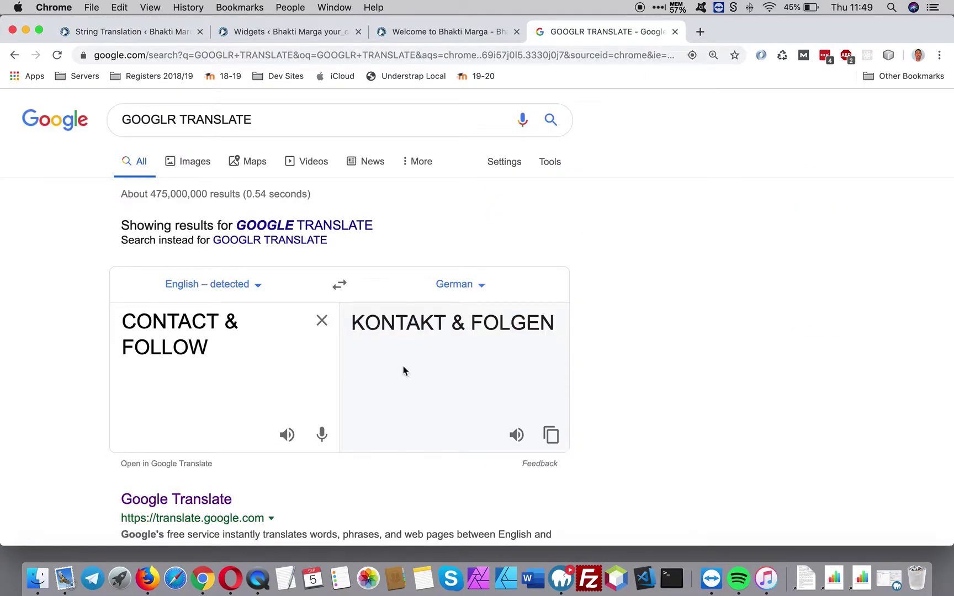
{"action": "left_click", "coordinate": [449, 322]}
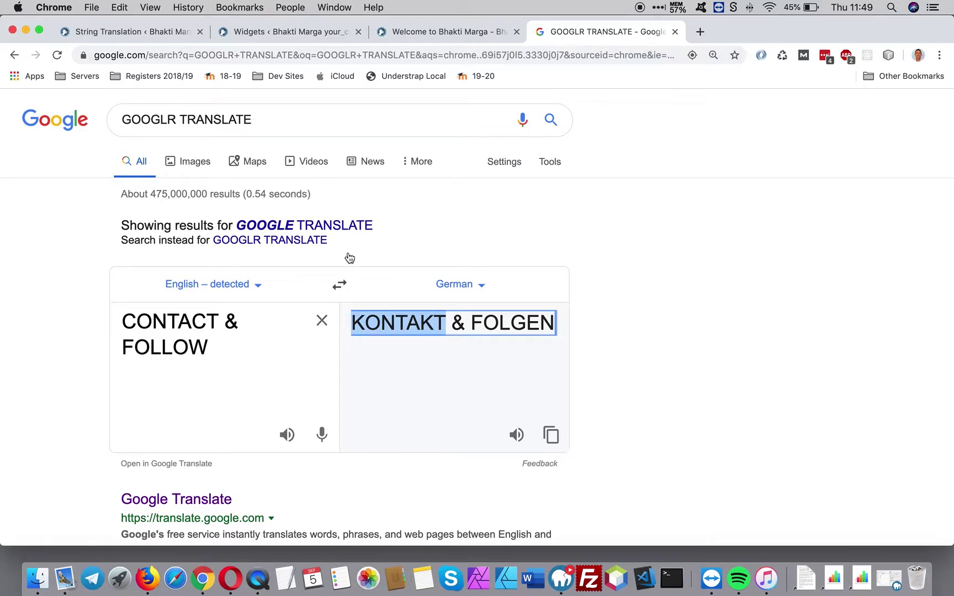
Set the German translation of the widget title "Contact" to "KONTAKT", mark it as complete and save it.
{"action": "left_click", "coordinate": [132, 33]}
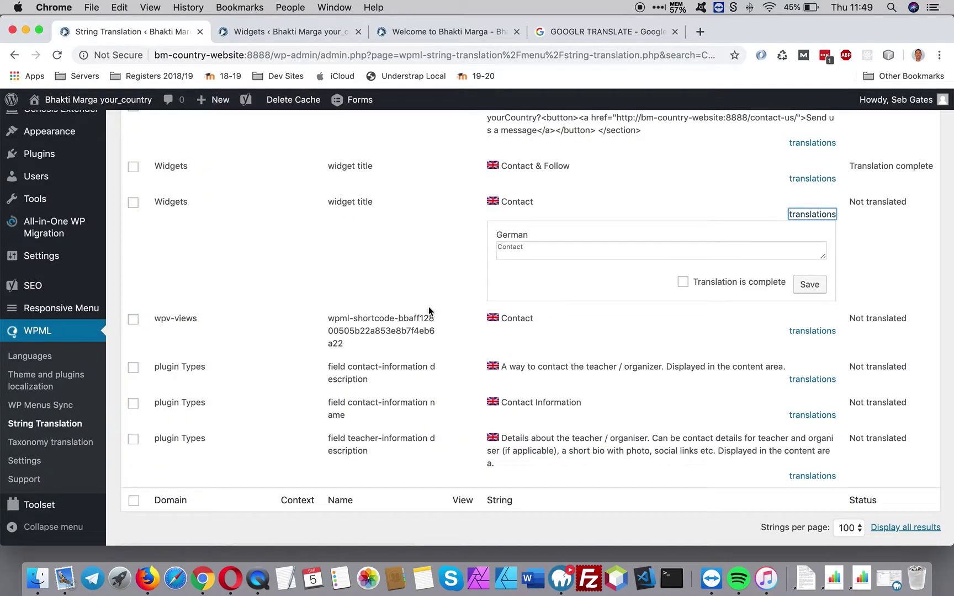
{"action": "left_click", "coordinate": [527, 253]}
{"action": "type", "text": "KONTAKT"}
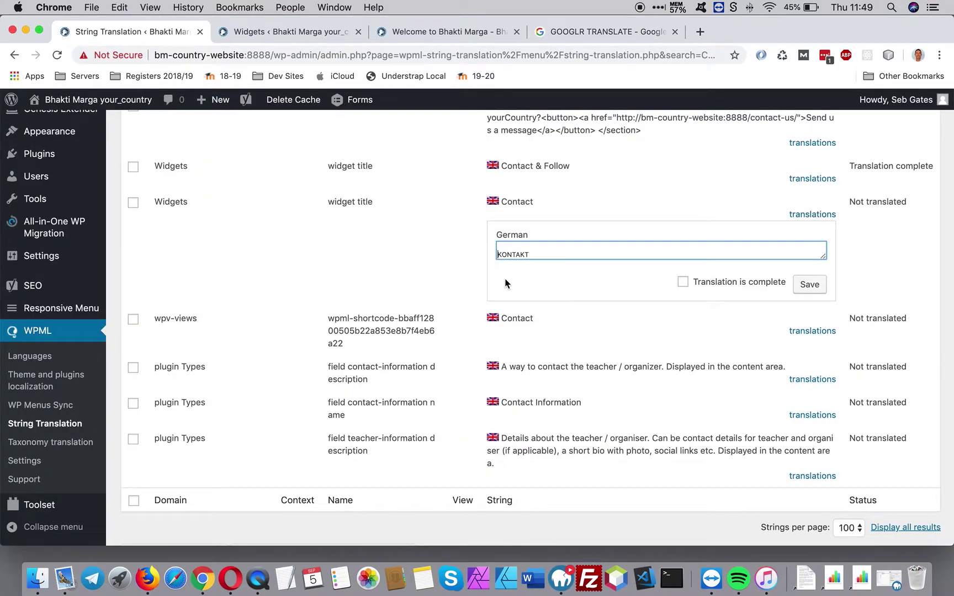
{"action": "key", "text": "BackSpace"}
{"action": "left_click", "coordinate": [716, 287]}
{"action": "left_click", "coordinate": [808, 286]}
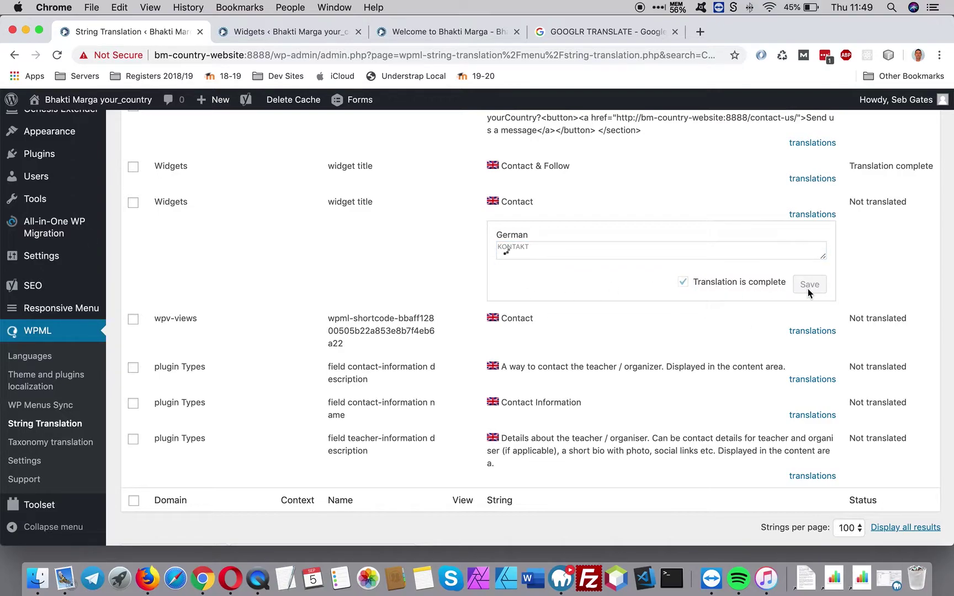
Reload the website, switch it to German and check the contact heading in the footer.
{"action": "left_click", "coordinate": [444, 33]}
{"action": "left_click", "coordinate": [57, 54]}
{"action": "mouse_move", "coordinate": [710, 140]}
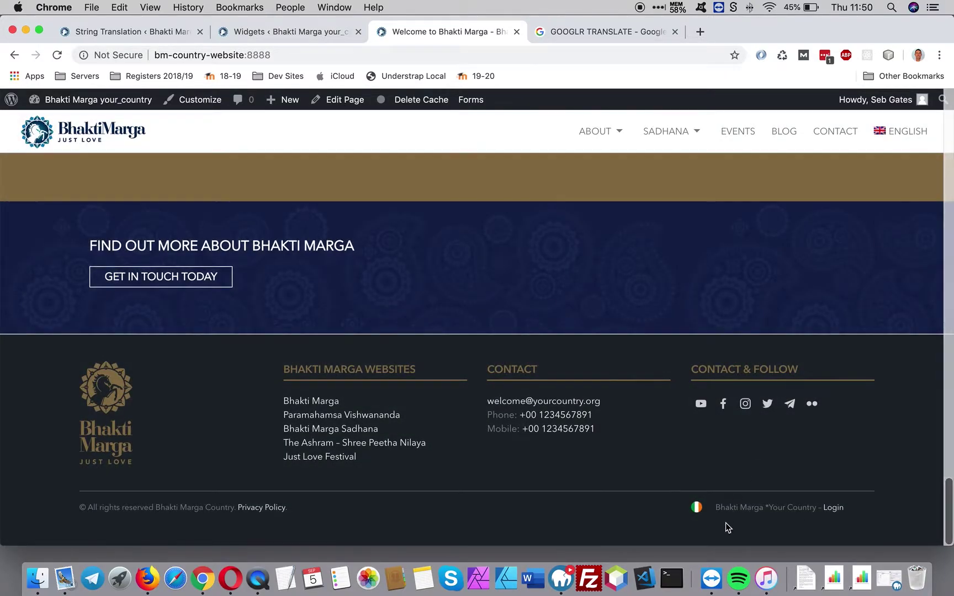
{"action": "mouse_move", "coordinate": [889, 136]}
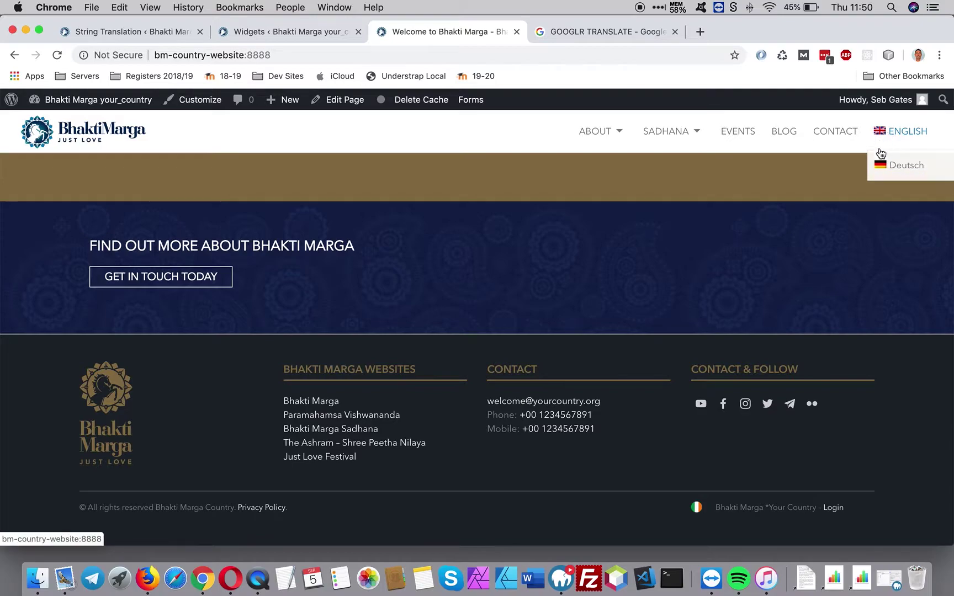
{"action": "left_click", "coordinate": [887, 166]}
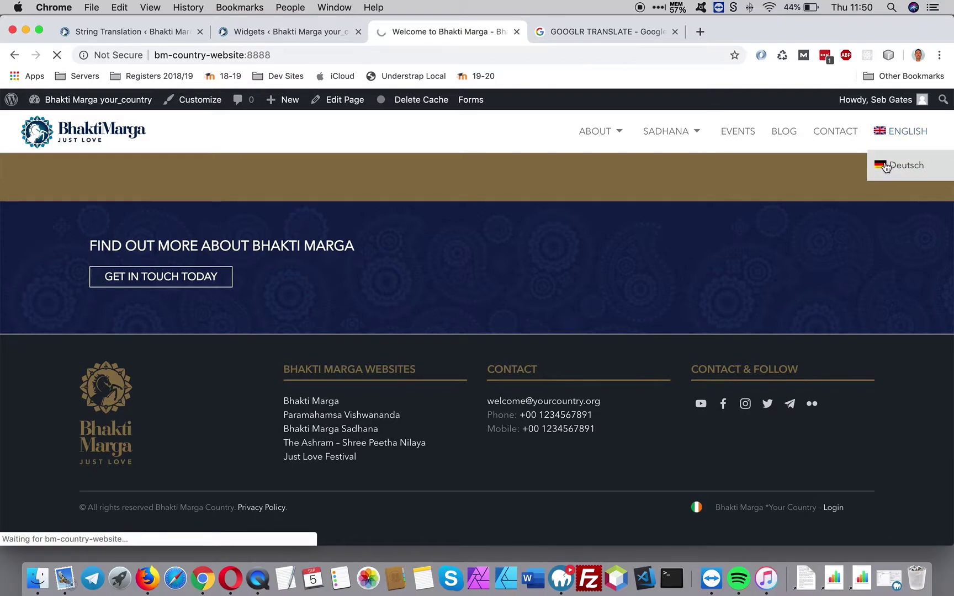
{"action": "scroll", "coordinate": [662, 386], "scroll_direction": "down", "scroll_amount": 10}
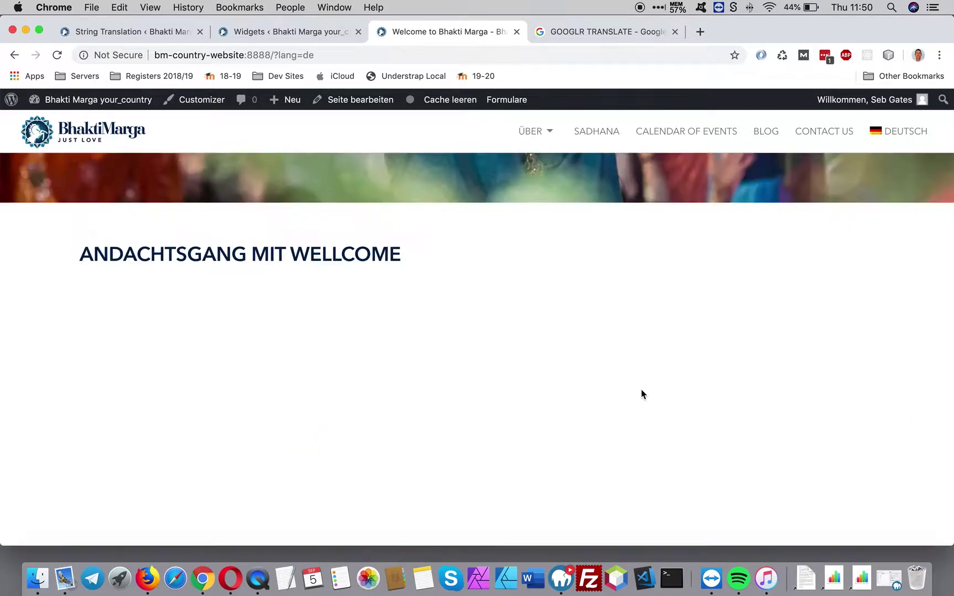
{"action": "scroll", "coordinate": [730, 372], "scroll_direction": "down", "scroll_amount": 10}
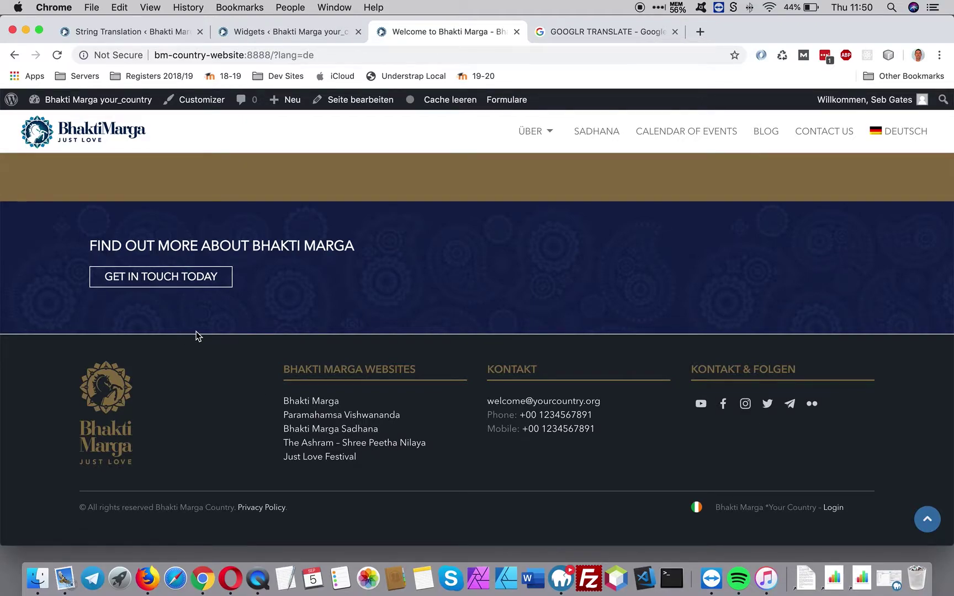
Search the translatable strings for the call-to-action text "FIND OUT MORE ABOUT BHAKTI MARGA" from the website.
{"action": "left_click_drag", "start_coordinate": [250, 277], "coordinate": [79, 245]}
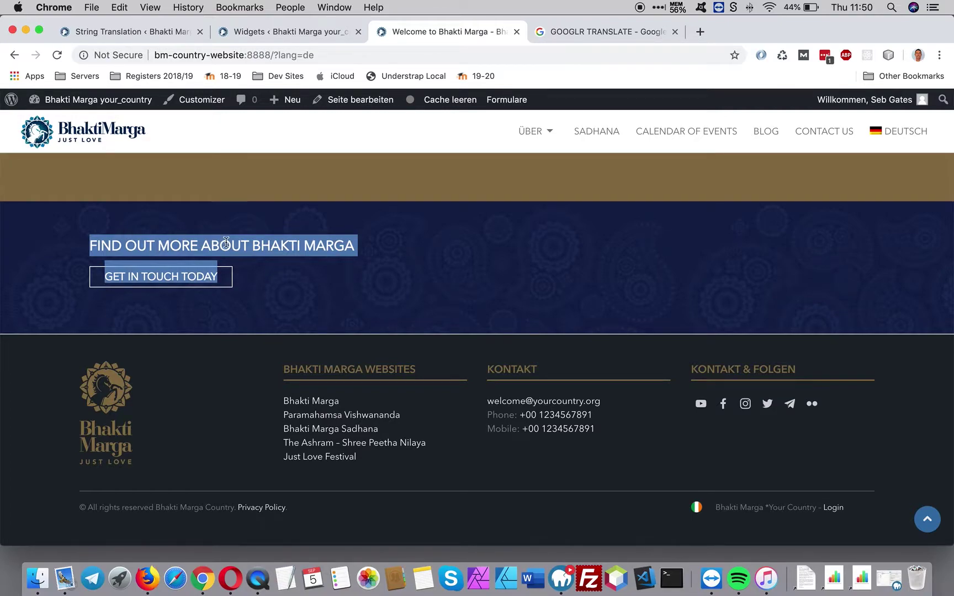
{"action": "left_click", "coordinate": [262, 277]}
{"action": "left_click_drag", "start_coordinate": [363, 250], "coordinate": [80, 244]}
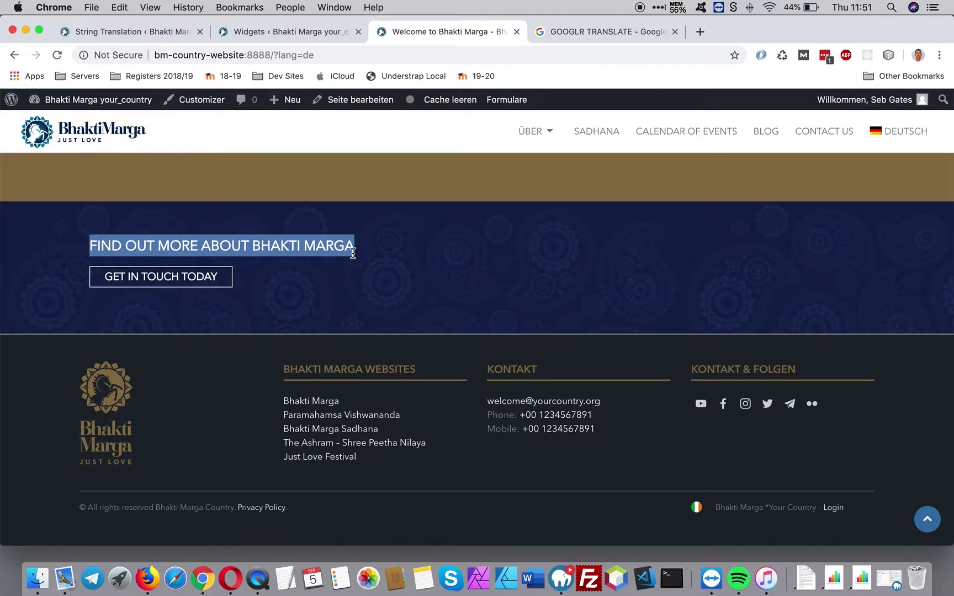
{"action": "key", "text": "super+1"}
Examine the widget body string starting "Want to find out more about Bhakti Marga" and its German translation field.
{"action": "left_click_drag", "start_coordinate": [635, 346], "coordinate": [512, 320]}
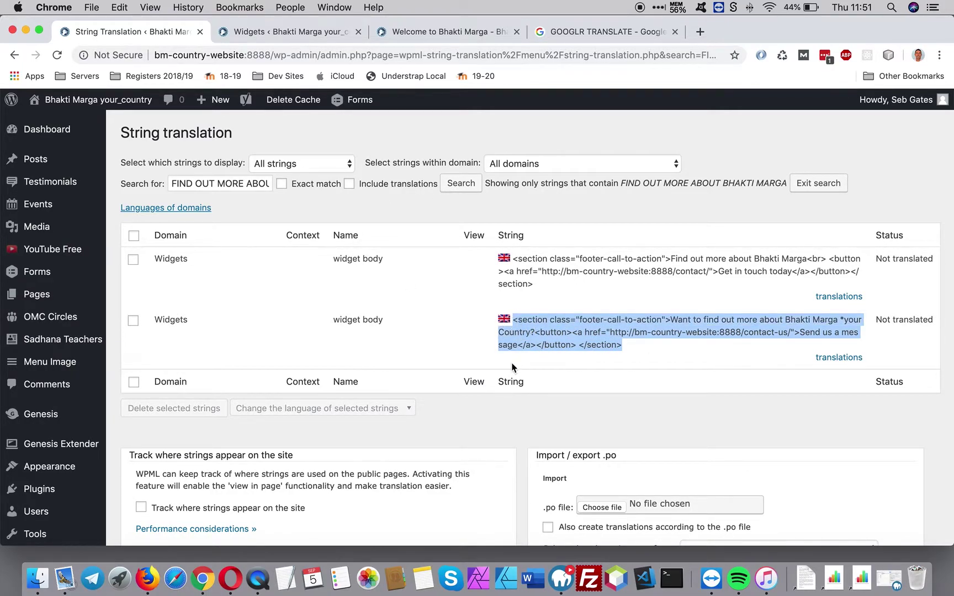
{"action": "scroll", "coordinate": [882, 357], "scroll_direction": "down", "scroll_amount": 1}
{"action": "left_click", "coordinate": [838, 352]}
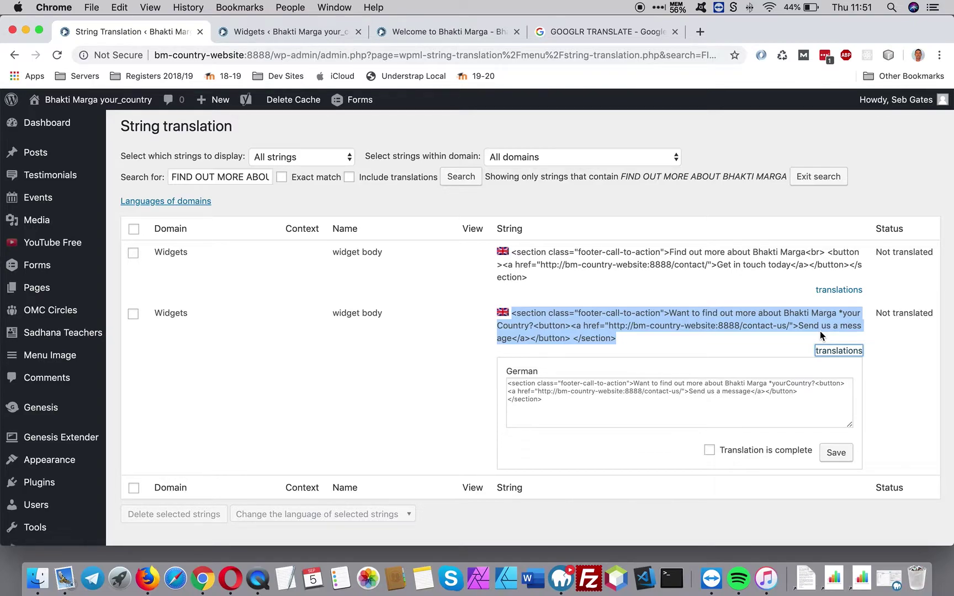
{"action": "left_click_drag", "start_coordinate": [617, 338], "coordinate": [512, 318]}
{"action": "left_click", "coordinate": [576, 284]}
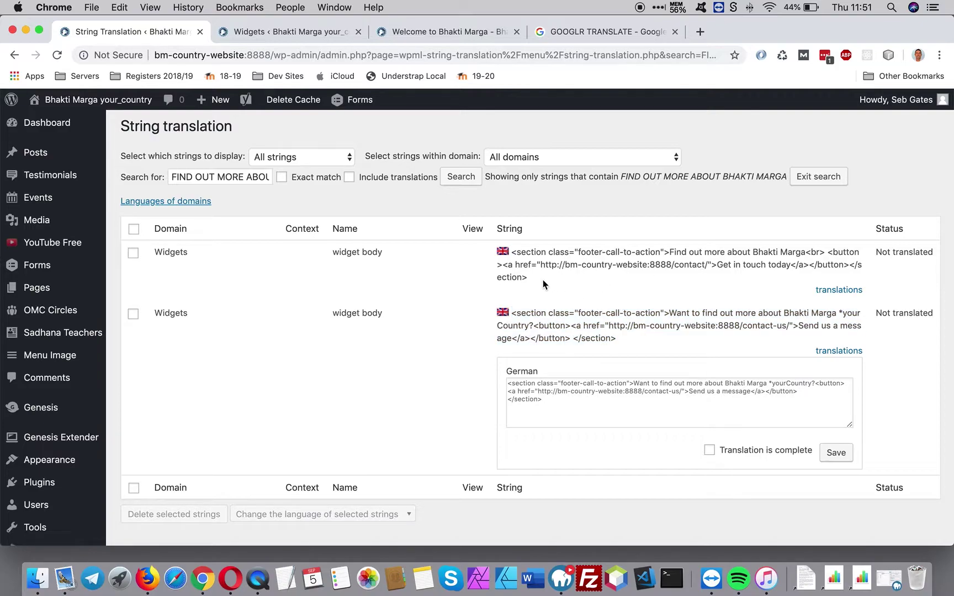
Copy the HTML of the "Find out more about Bhakti Marga" widget body into its German translation, replacing the existing content.
{"action": "left_click", "coordinate": [838, 290]}
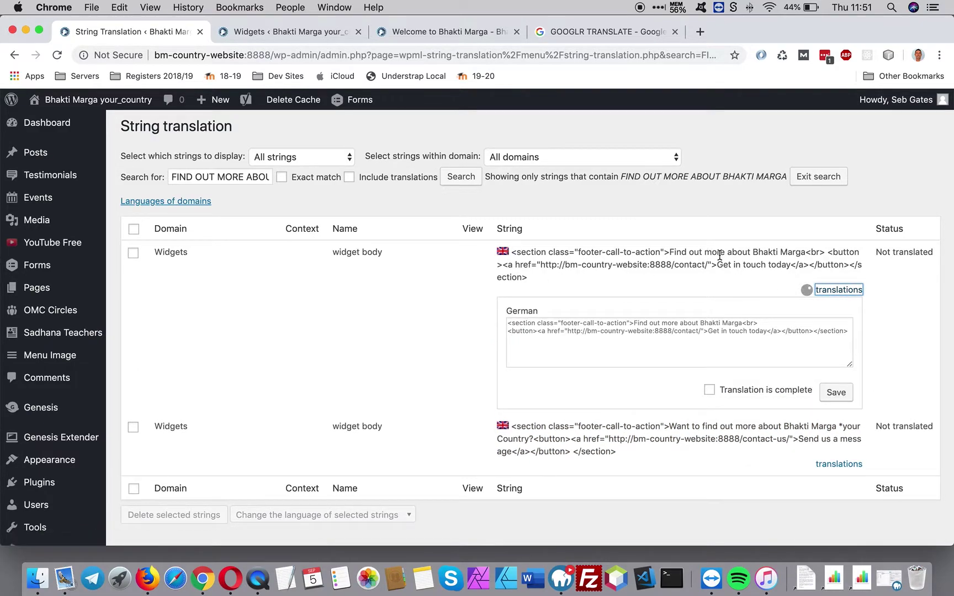
{"action": "left_click_drag", "start_coordinate": [528, 277], "coordinate": [509, 252]}
{"action": "key", "text": "super+c"}
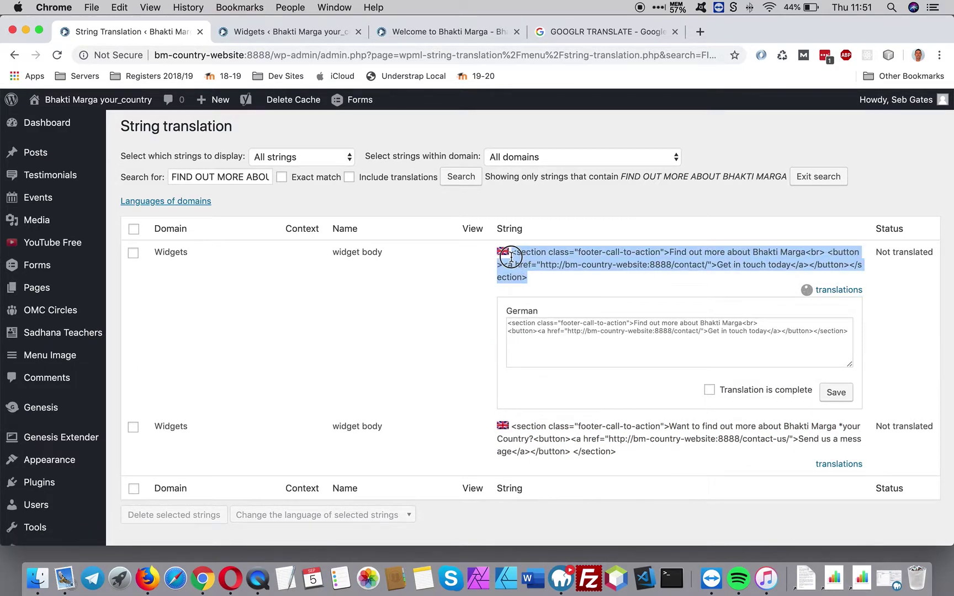
{"action": "left_click", "coordinate": [544, 323]}
{"action": "key", "text": "super+a"}
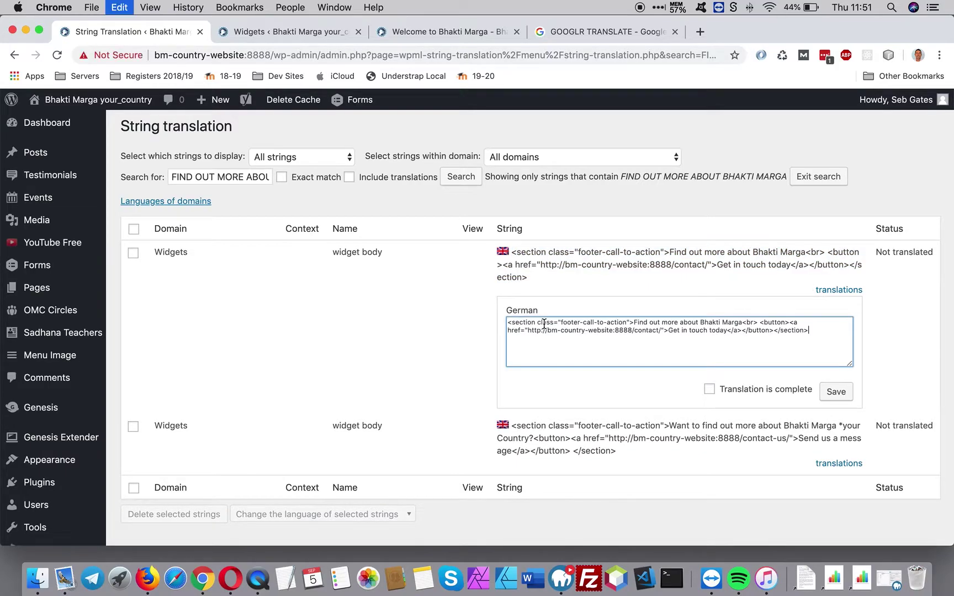
{"action": "key", "text": "super+v"}
Translate "FIND OUT MORE ABOUT BHAKTI MARGA" into German with Google Translate, copy the result and return to the string translations.
{"action": "left_click", "coordinate": [368, 33]}
{"action": "left_click", "coordinate": [370, 33]}
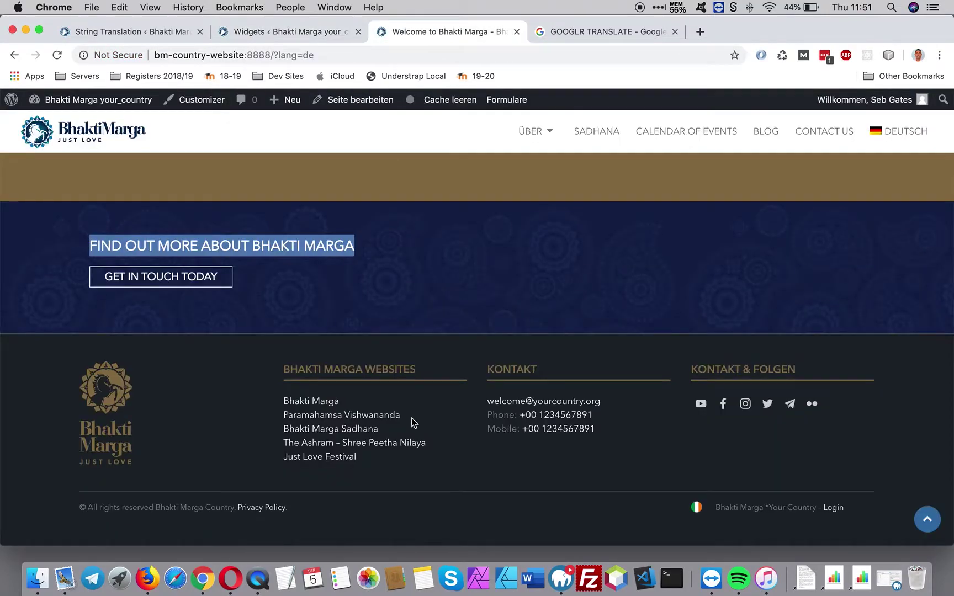
{"action": "left_click", "coordinate": [580, 27]}
{"action": "left_click_drag", "start_coordinate": [218, 346], "coordinate": [113, 330]}
{"action": "type", "text": "FIND OUT MORE ABOUT BHAKTI MARGA"}
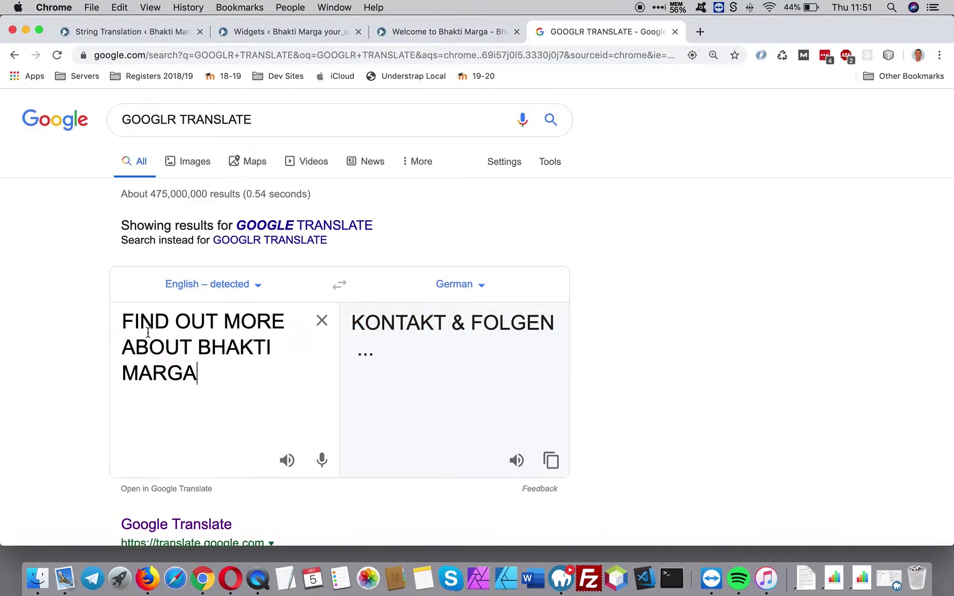
{"action": "triple_click", "coordinate": [404, 365]}
{"action": "key", "text": "super+c"}
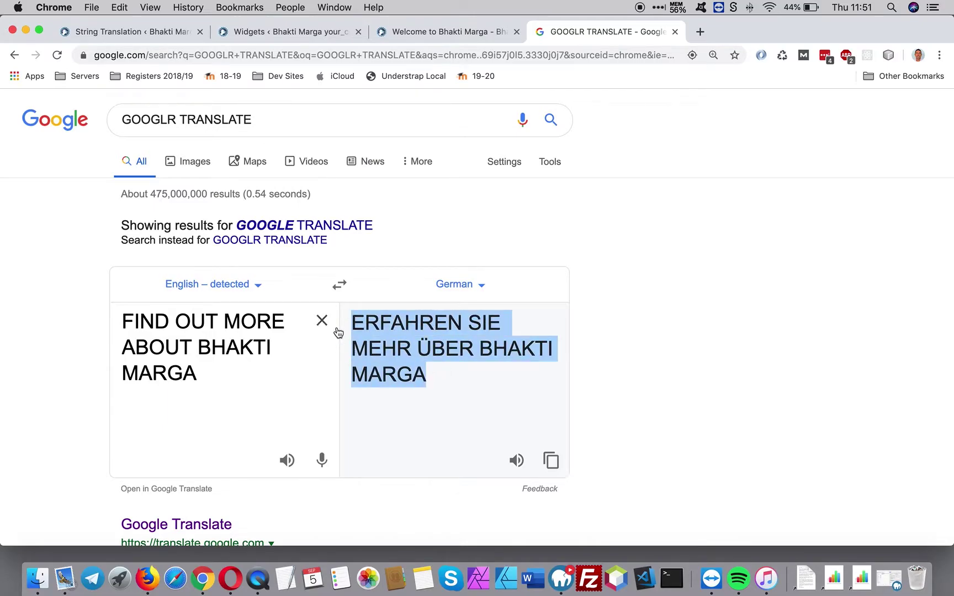
{"action": "left_click", "coordinate": [123, 36]}
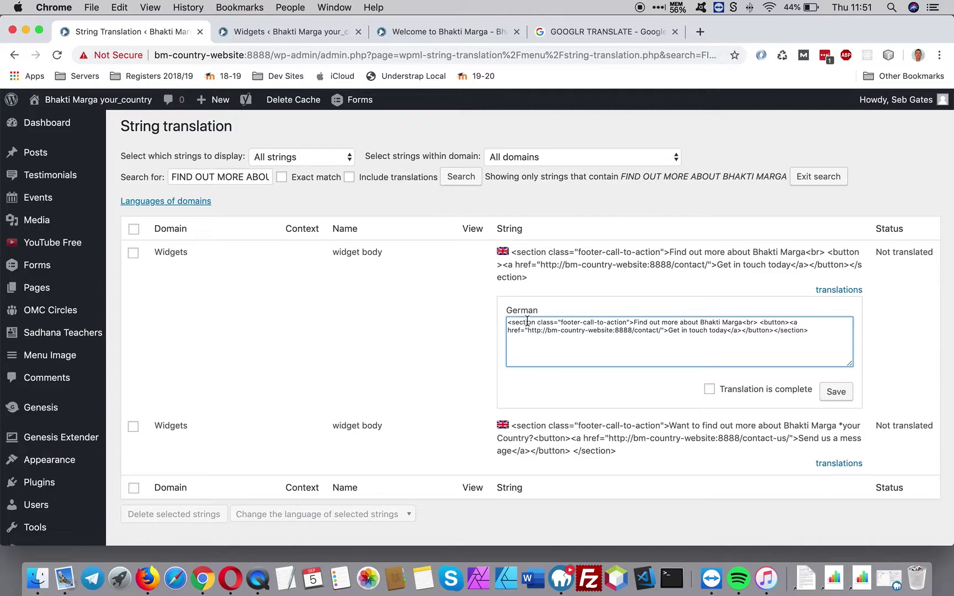
Replace the heading text in the German widget body with "ERFAHREN SIE MEHR ÜBER BHAKTI MARGA", mark the translation complete and save it.
{"action": "left_click_drag", "start_coordinate": [741, 324], "coordinate": [634, 324]}
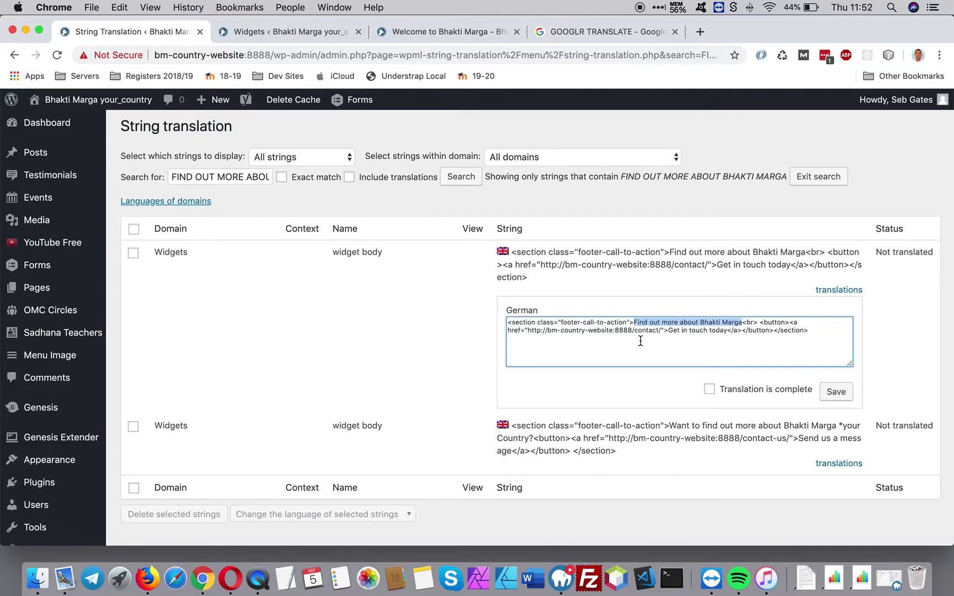
{"action": "key", "text": "super+v"}
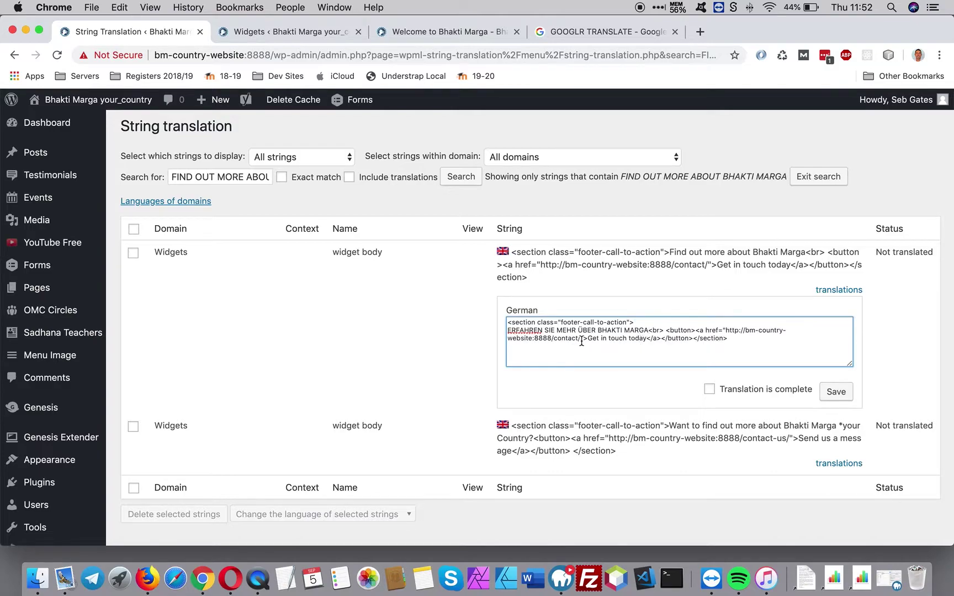
{"action": "left_click", "coordinate": [508, 330]}
{"action": "key", "text": "BackSpace"}
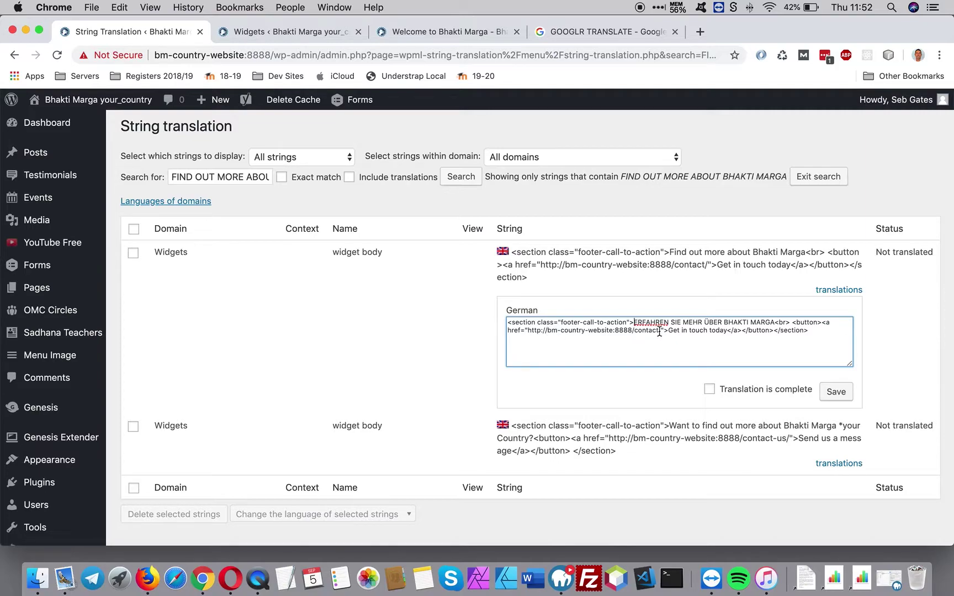
{"action": "left_click_drag", "start_coordinate": [663, 331], "coordinate": [532, 326]}
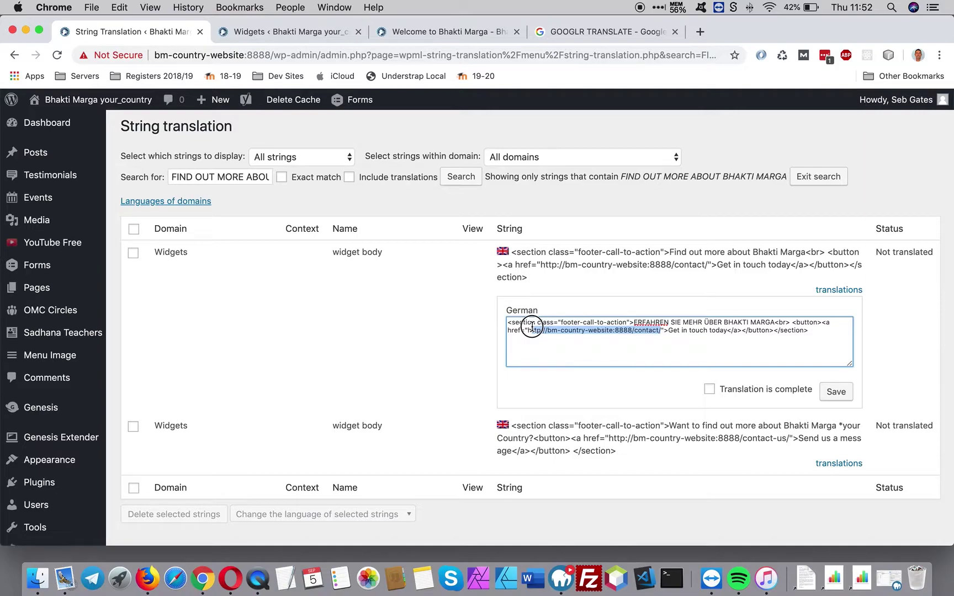
{"action": "left_click_drag", "start_coordinate": [532, 327], "coordinate": [532, 327]}
{"action": "left_click", "coordinate": [709, 389]}
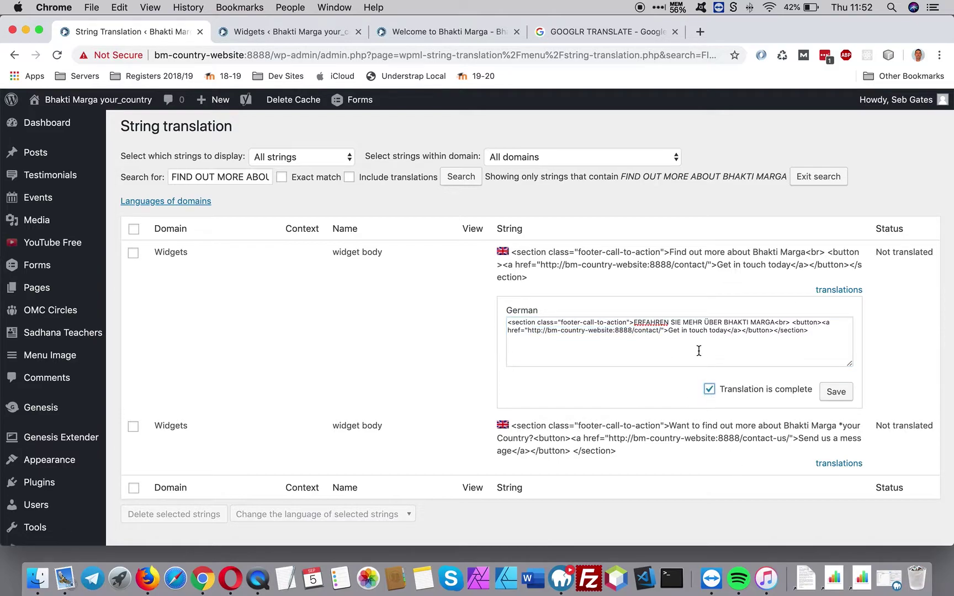
{"action": "left_click", "coordinate": [835, 392]}
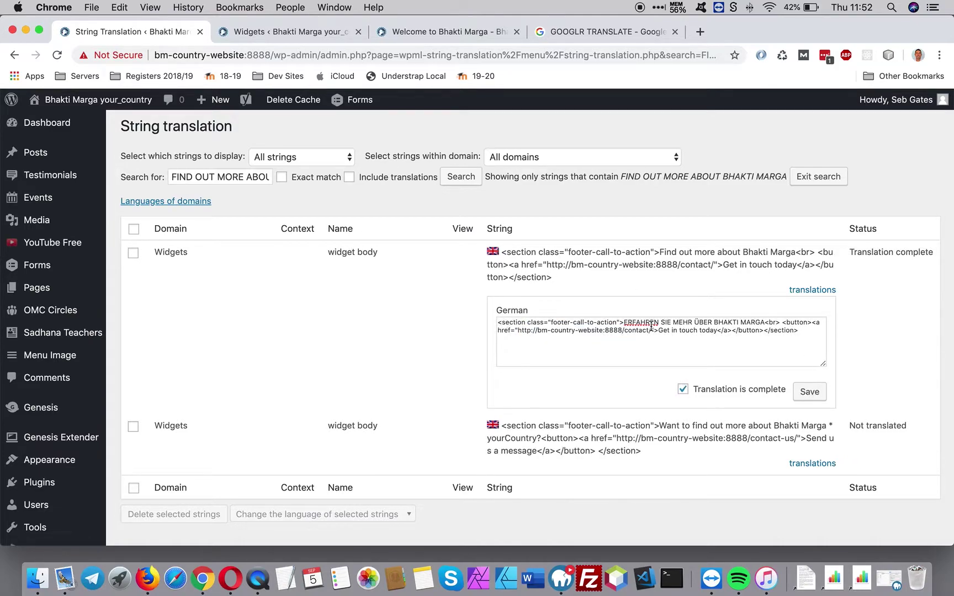
Reload the German website page to check the call-to-action heading and return to the string translations.
{"action": "left_click", "coordinate": [436, 38]}
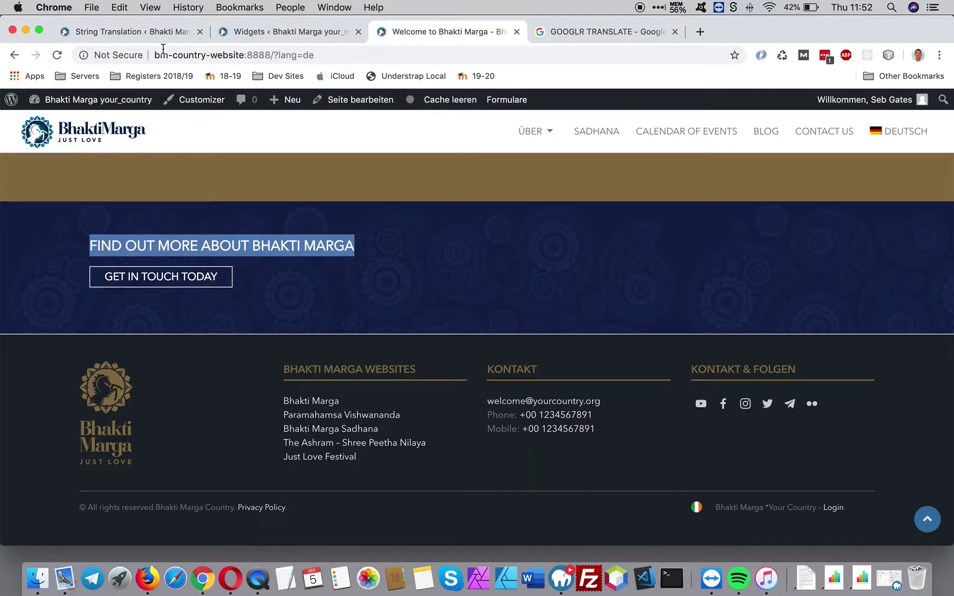
{"action": "left_click", "coordinate": [57, 55]}
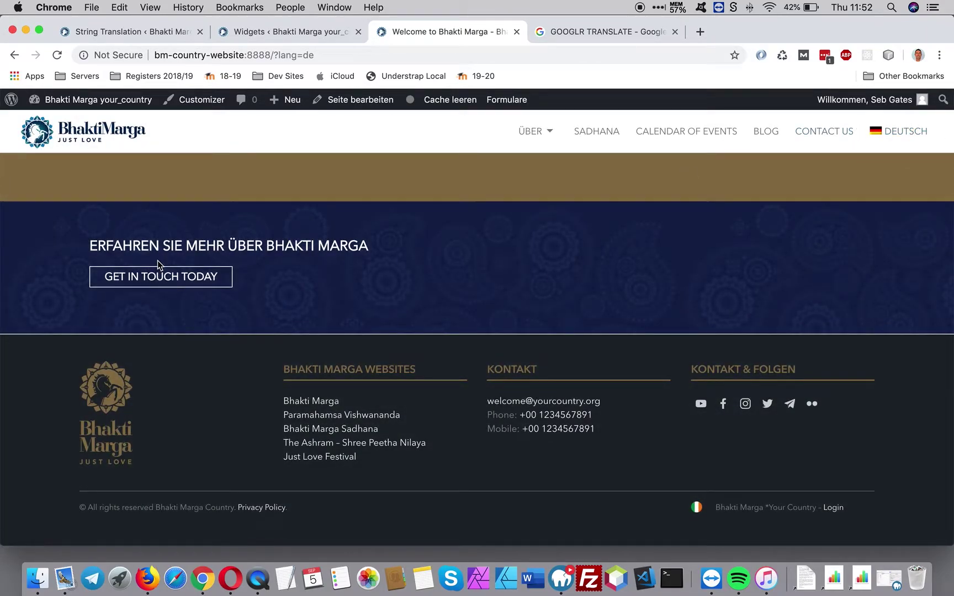
{"action": "left_click", "coordinate": [285, 34]}
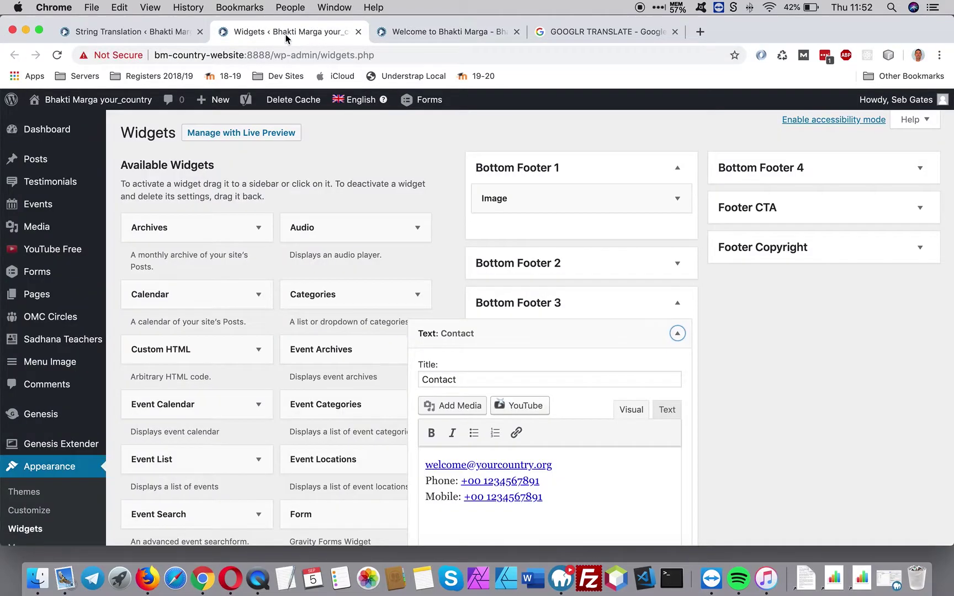
{"action": "left_click", "coordinate": [188, 31]}
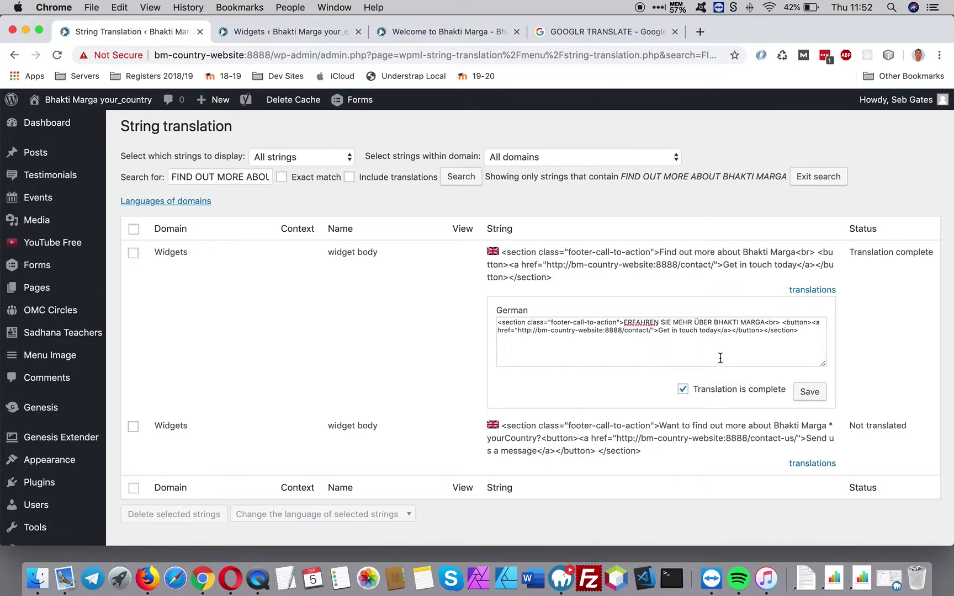
Translate the button text "Get in touch today" into German with Google Translate, copy the result and return to the string translations.
{"action": "left_click_drag", "start_coordinate": [717, 331], "coordinate": [658, 331]}
{"action": "key", "text": "super+c"}
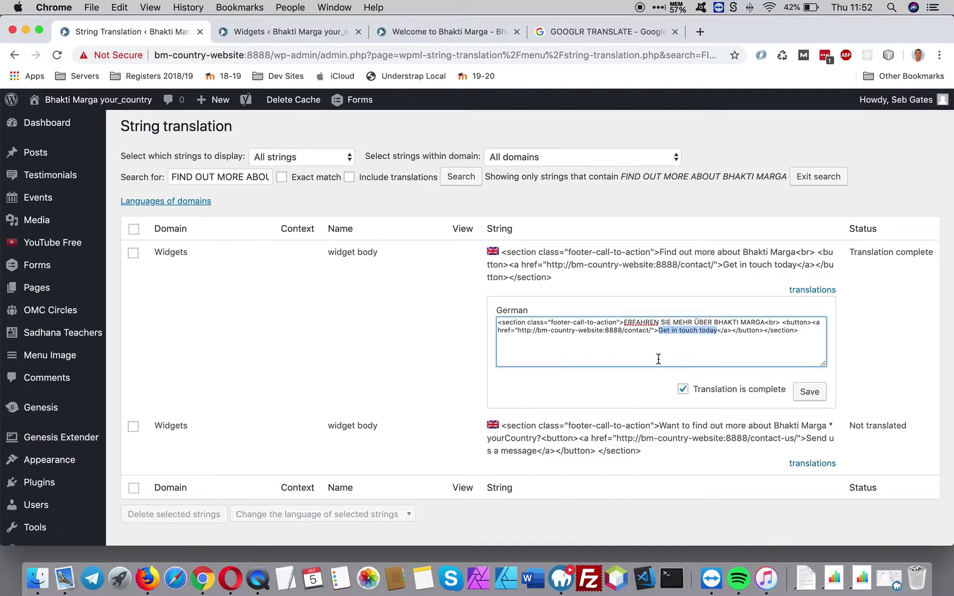
{"action": "left_click", "coordinate": [576, 32]}
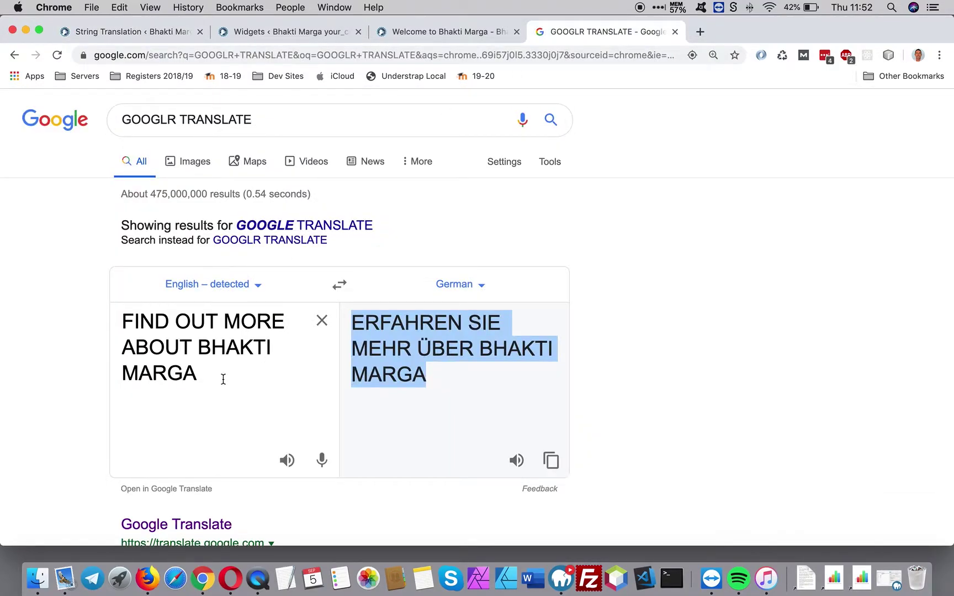
{"action": "left_click", "coordinate": [127, 329]}
{"action": "left_click_drag", "start_coordinate": [210, 381], "coordinate": [121, 319]}
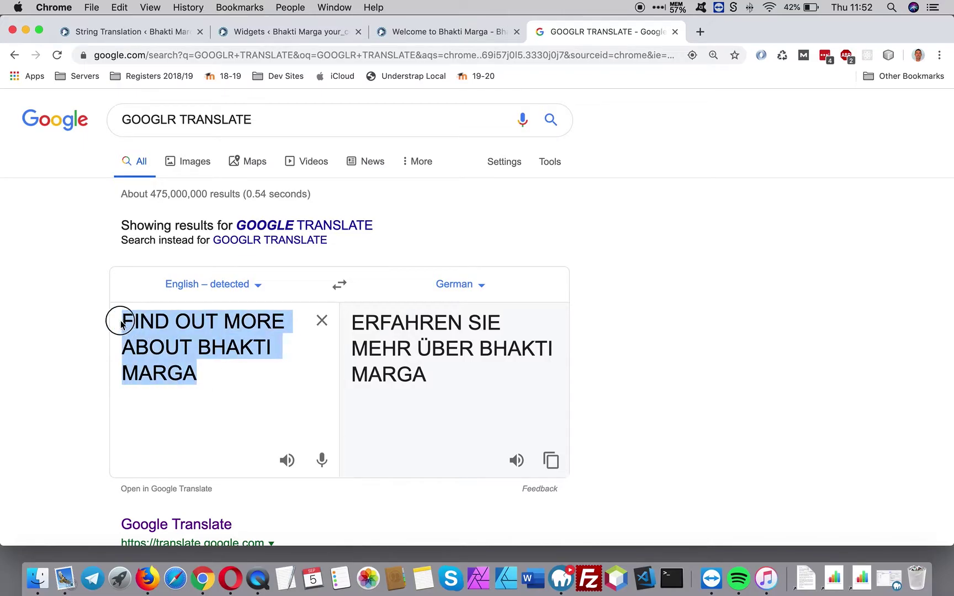
{"action": "key", "text": "super+v"}
{"action": "left_click_drag", "start_coordinate": [517, 356], "coordinate": [355, 329]}
{"action": "key", "text": "super+c"}
{"action": "left_click", "coordinate": [128, 31]}
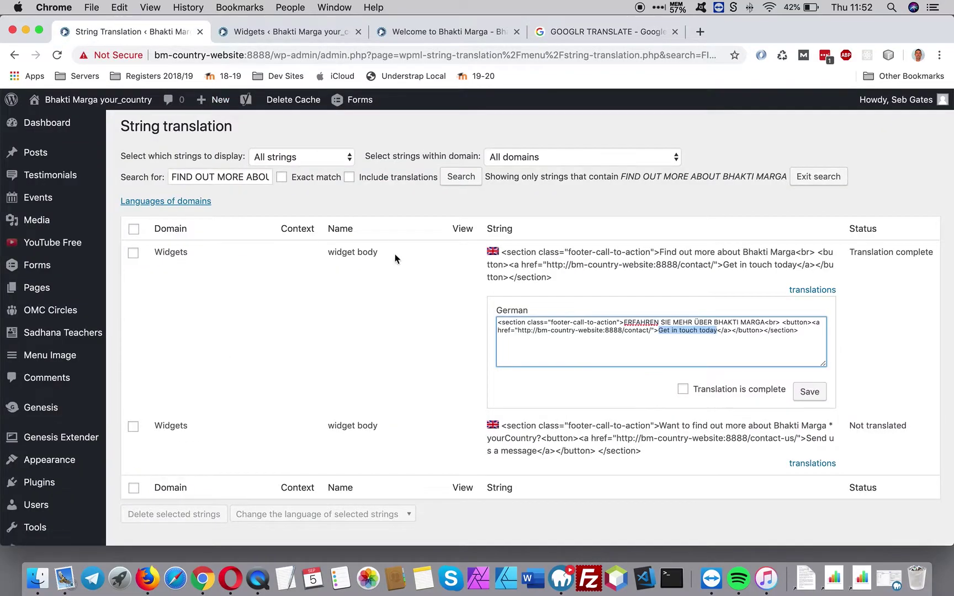
Replace the button text in the German widget body with "Nehmen Sie noch heute Kontakt auf", mark the translation complete and save it.
{"action": "left_click", "coordinate": [696, 331]}
{"action": "left_click_drag", "start_coordinate": [716, 330], "coordinate": [660, 338]}
{"action": "key", "text": "super+v"}
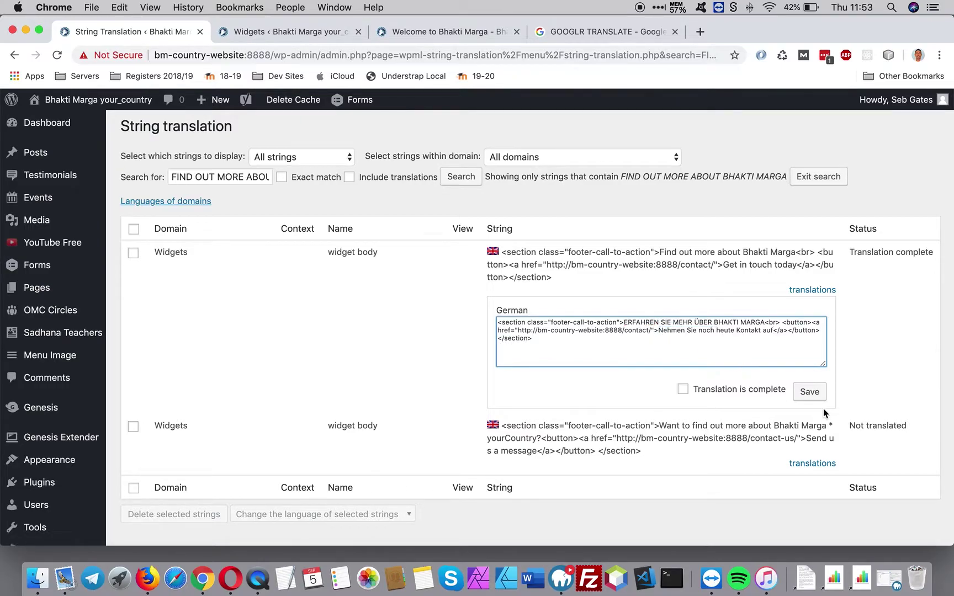
{"action": "left_click", "coordinate": [682, 389]}
{"action": "left_click", "coordinate": [810, 391]}
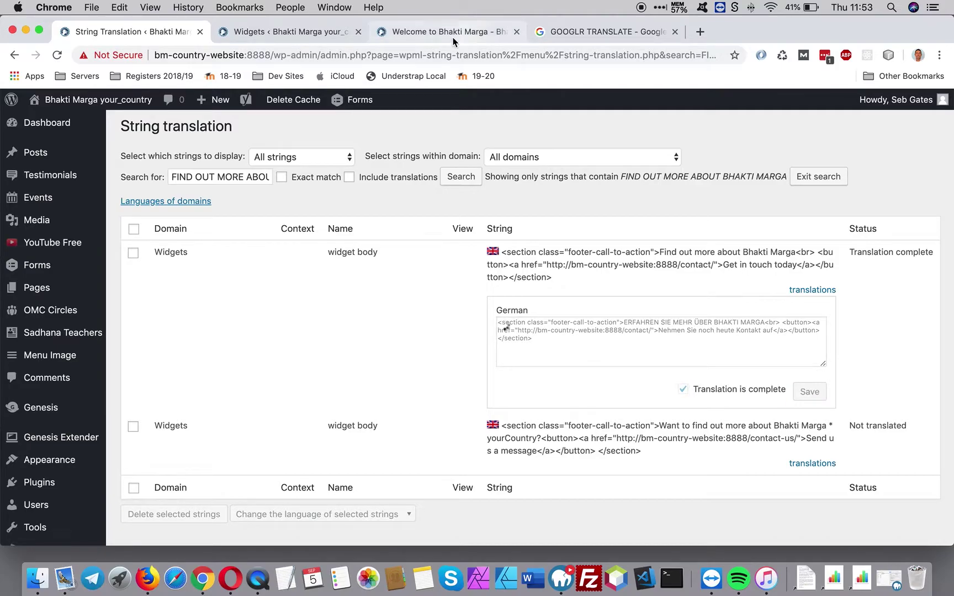
Reload the German website page to check the call-to-action button text, dismissing the browser's page translation offer.
{"action": "left_click", "coordinate": [436, 31]}
{"action": "left_click", "coordinate": [58, 54]}
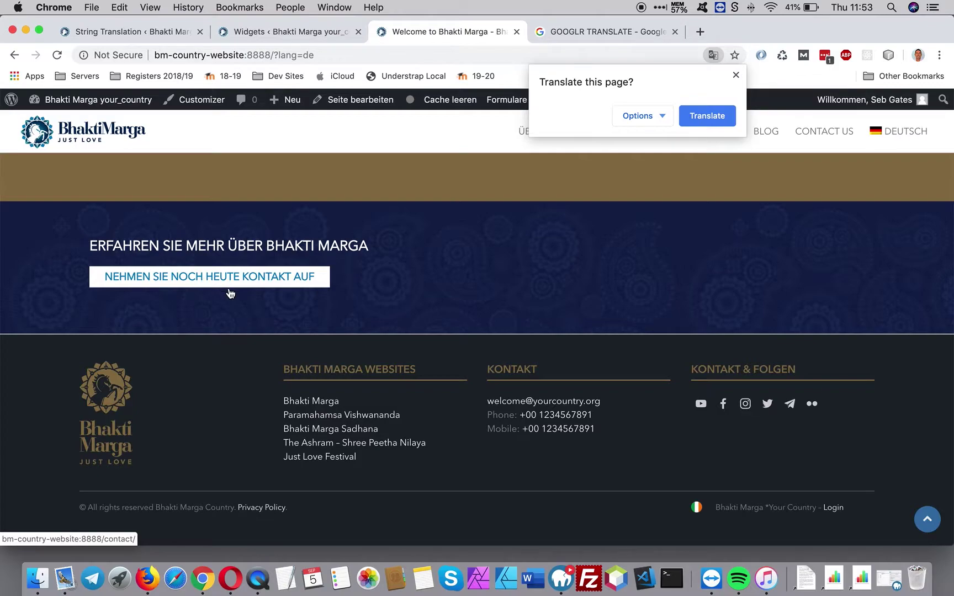
{"action": "left_click", "coordinate": [736, 74]}
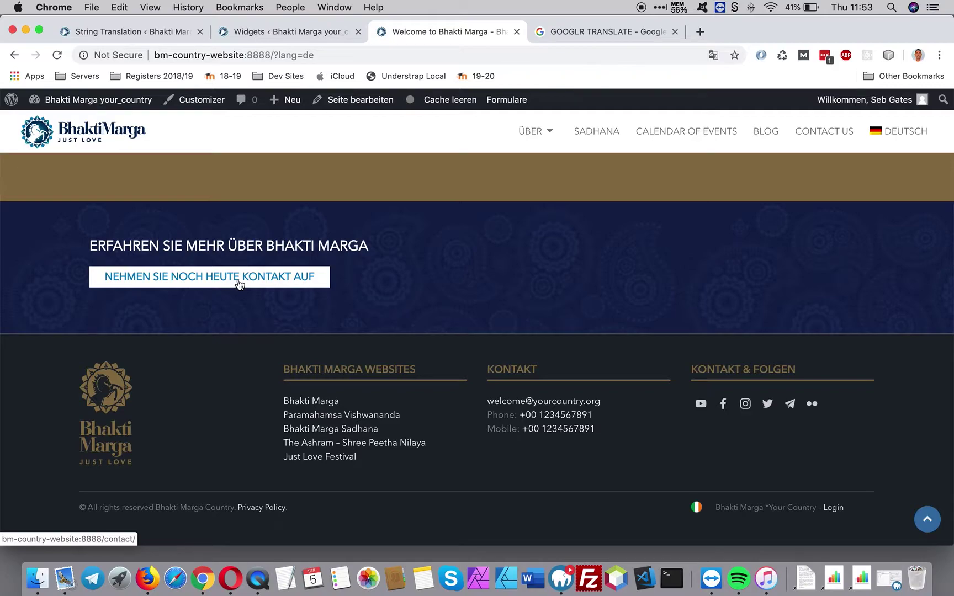
Examine the "?lang=de" parameter in the site address and the German navigation menu with its language switcher.
{"action": "left_click_drag", "start_coordinate": [323, 55], "coordinate": [283, 50]}
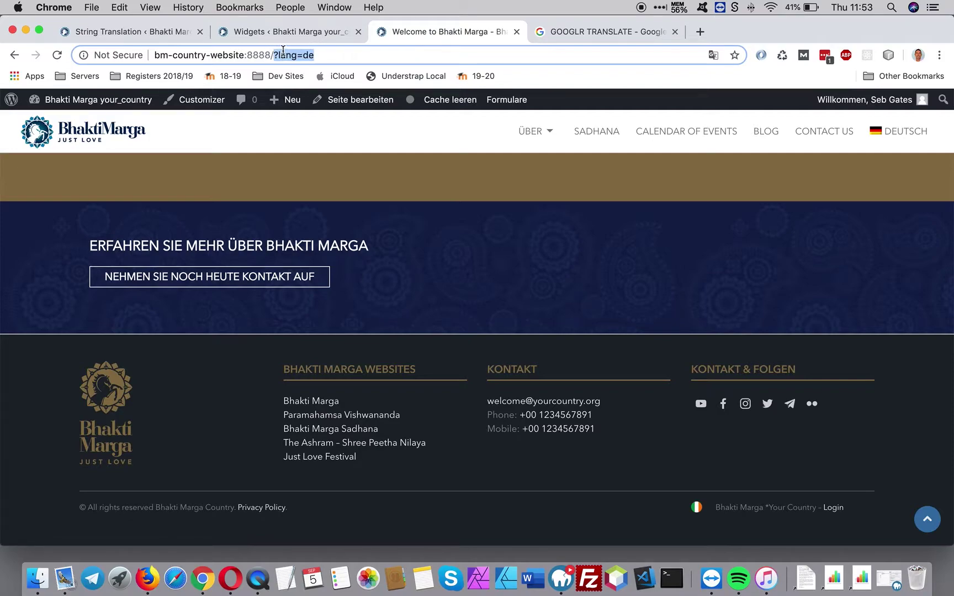
{"action": "mouse_move", "coordinate": [524, 132]}
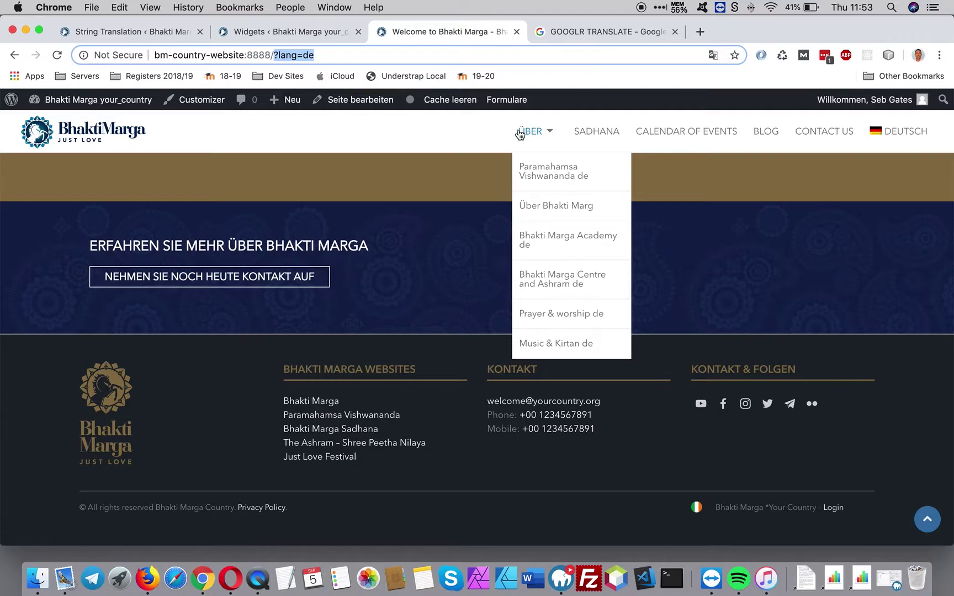
{"action": "mouse_move", "coordinate": [897, 137]}
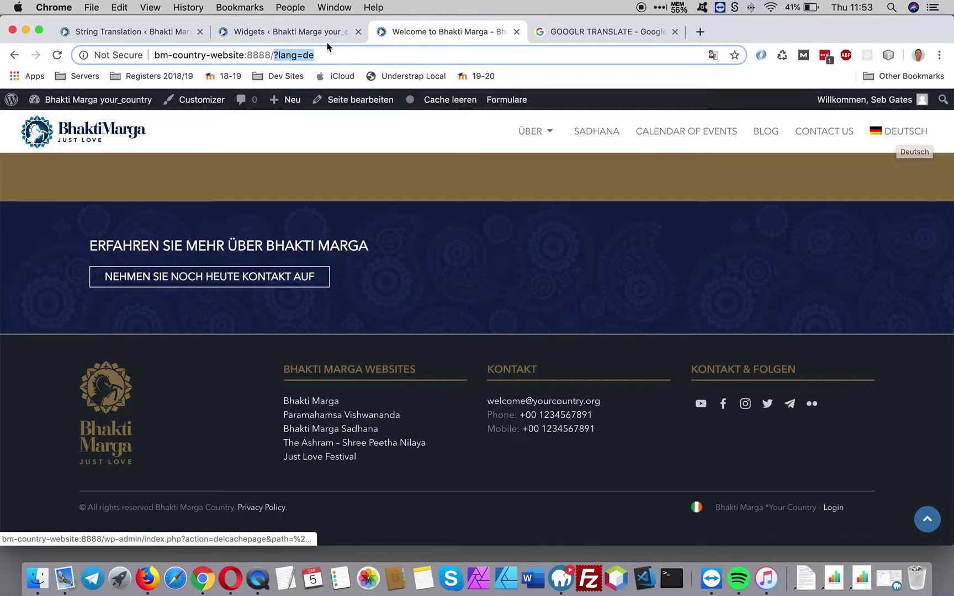
{"action": "left_click", "coordinate": [305, 54]}
{"action": "left_click_drag", "start_coordinate": [278, 54], "coordinate": [316, 58]}
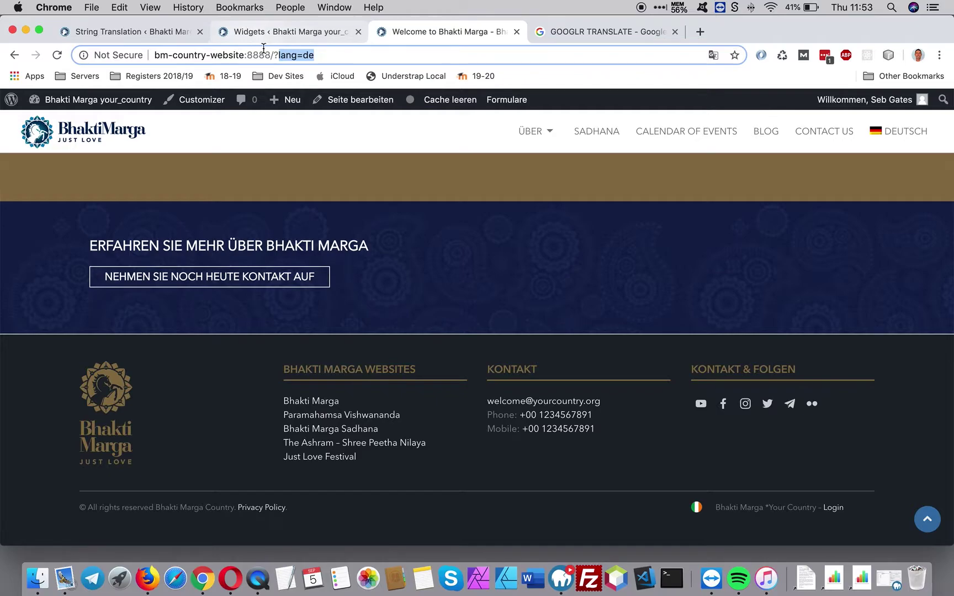
{"action": "left_click_drag", "start_coordinate": [273, 55], "coordinate": [331, 56]}
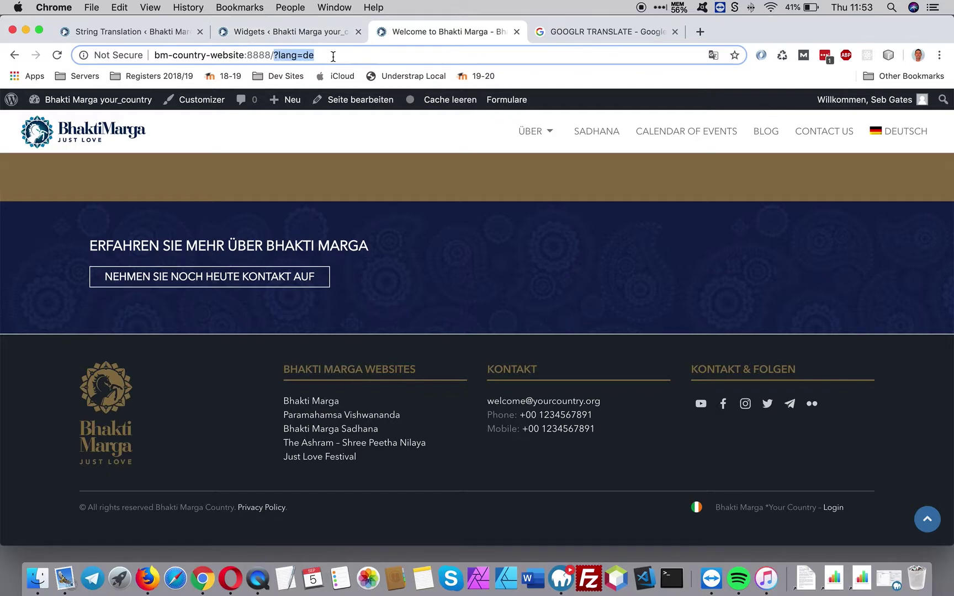
Change the site's default language to German in WPML's language settings and save the change.
{"action": "left_click", "coordinate": [266, 32]}
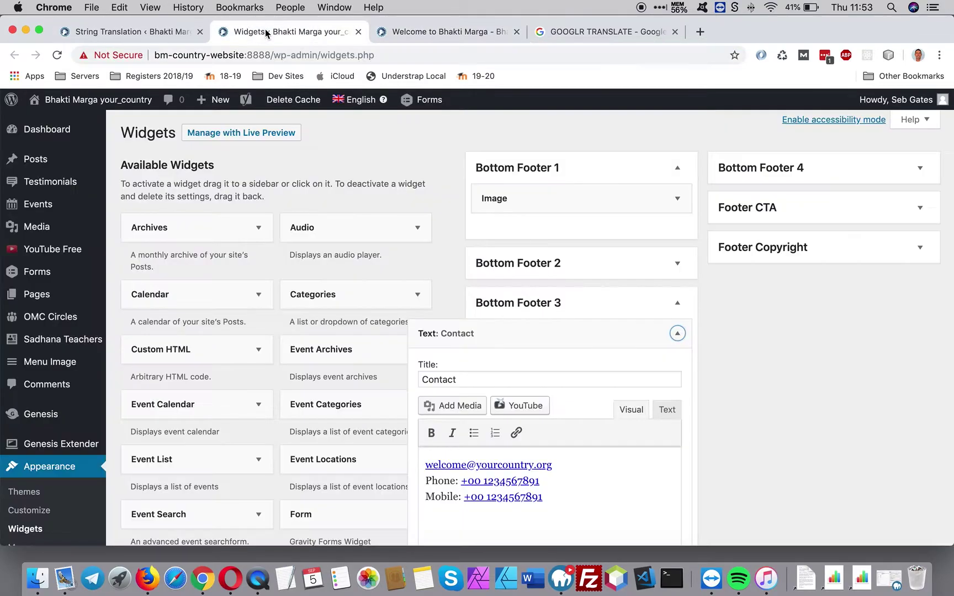
{"action": "left_click", "coordinate": [142, 35]}
{"action": "scroll", "coordinate": [65, 265], "scroll_direction": "down", "scroll_amount": 10}
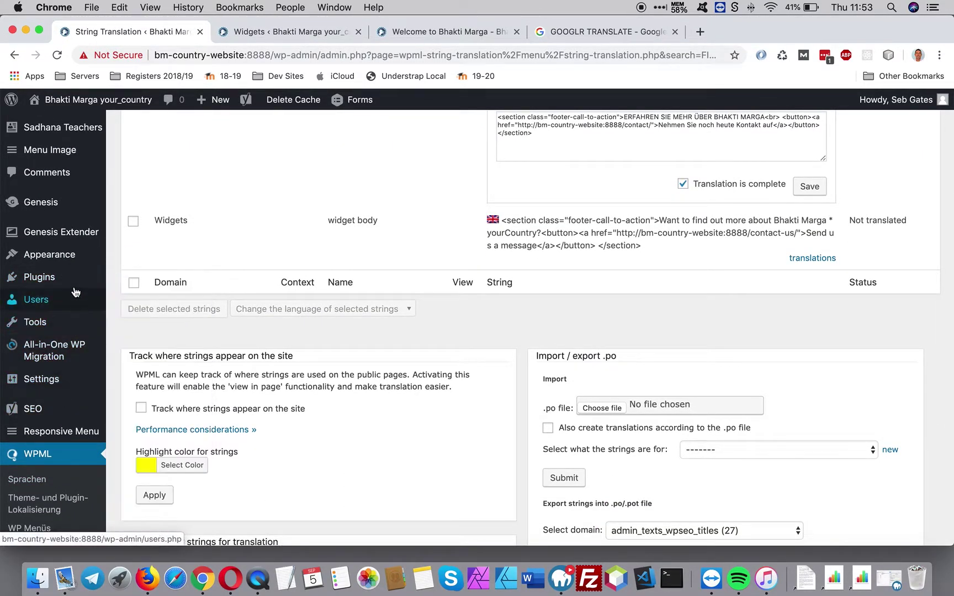
{"action": "mouse_move", "coordinate": [75, 381]}
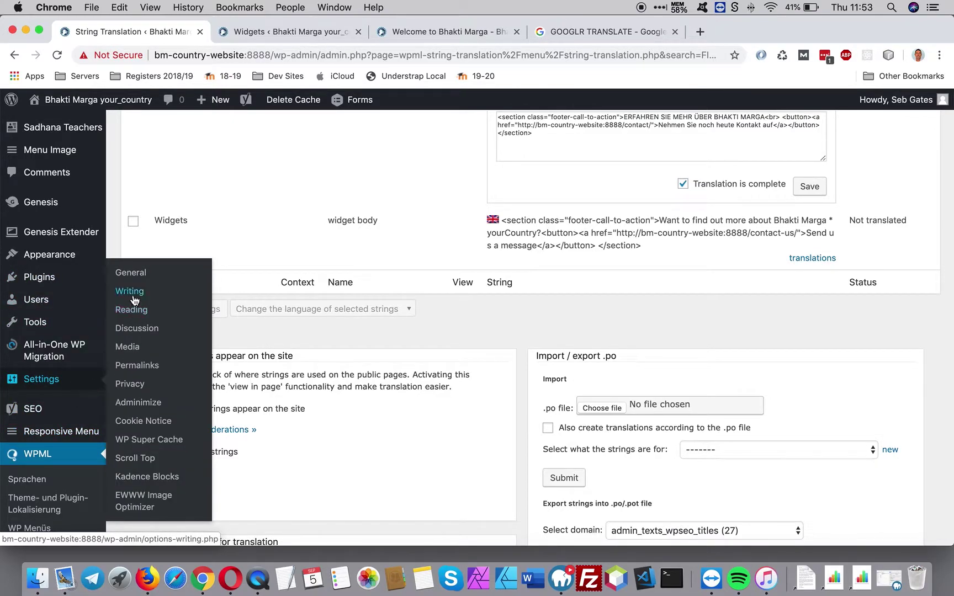
{"action": "left_click", "coordinate": [28, 480]}
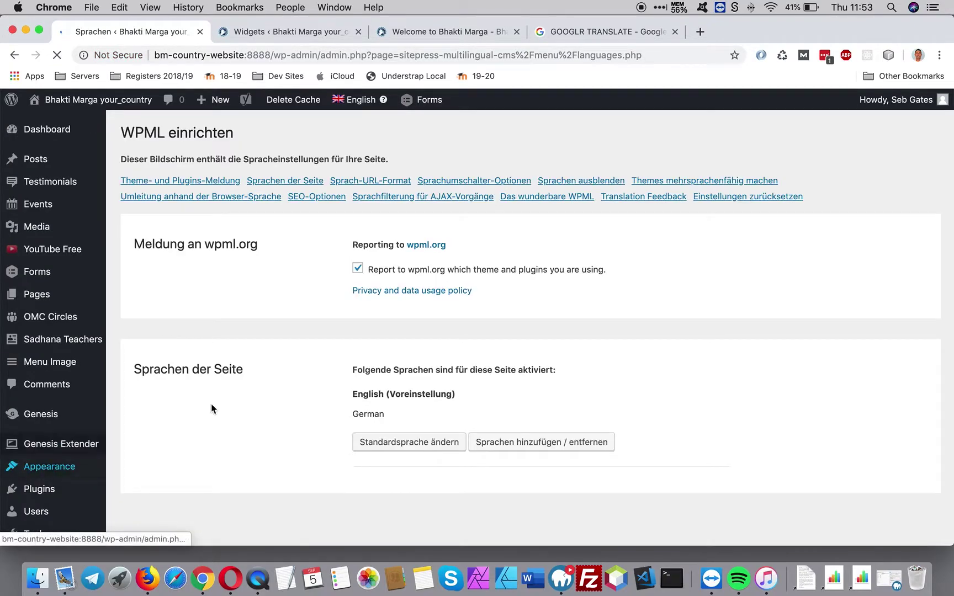
{"action": "left_click", "coordinate": [402, 431]}
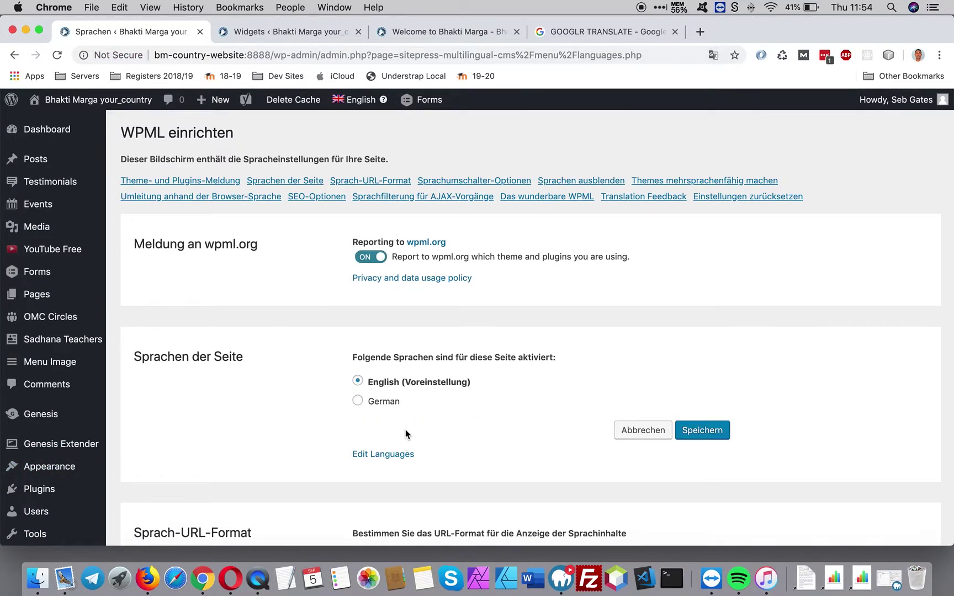
{"action": "left_click", "coordinate": [358, 401]}
{"action": "left_click", "coordinate": [712, 433]}
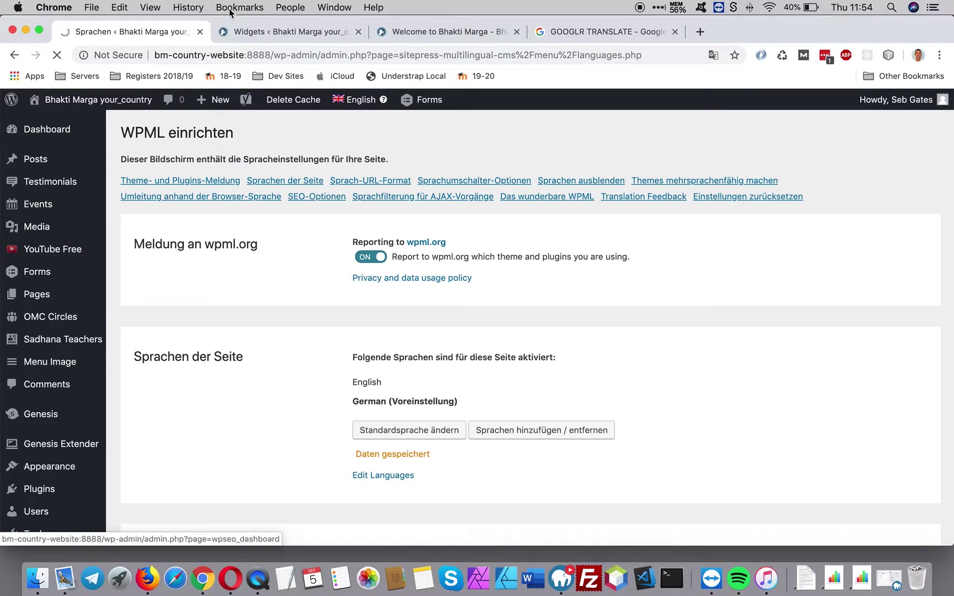
Reload the website with German as the default language and check its navigation menu and footer call-to-action.
{"action": "left_click", "coordinate": [506, 37]}
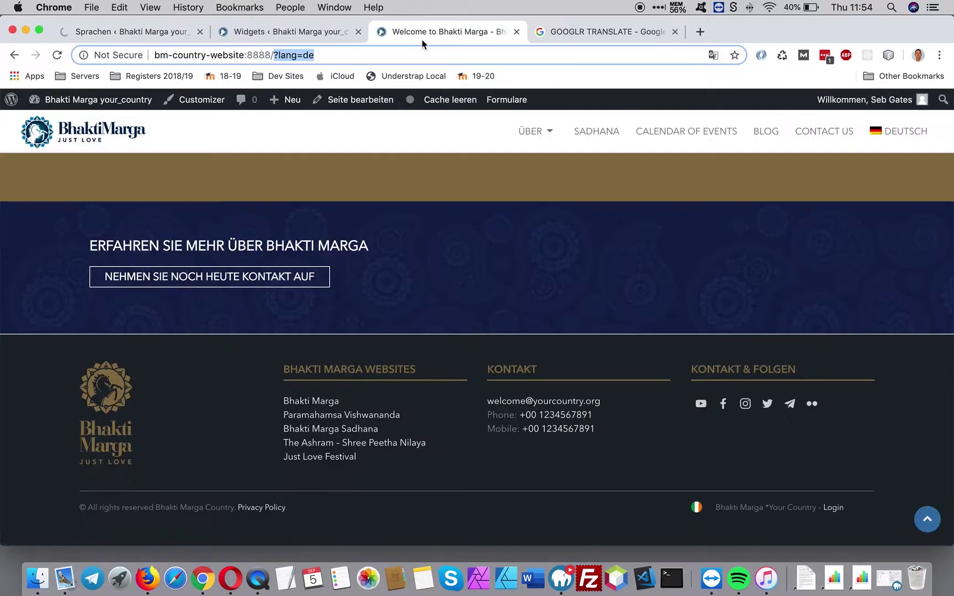
{"action": "left_click", "coordinate": [57, 56]}
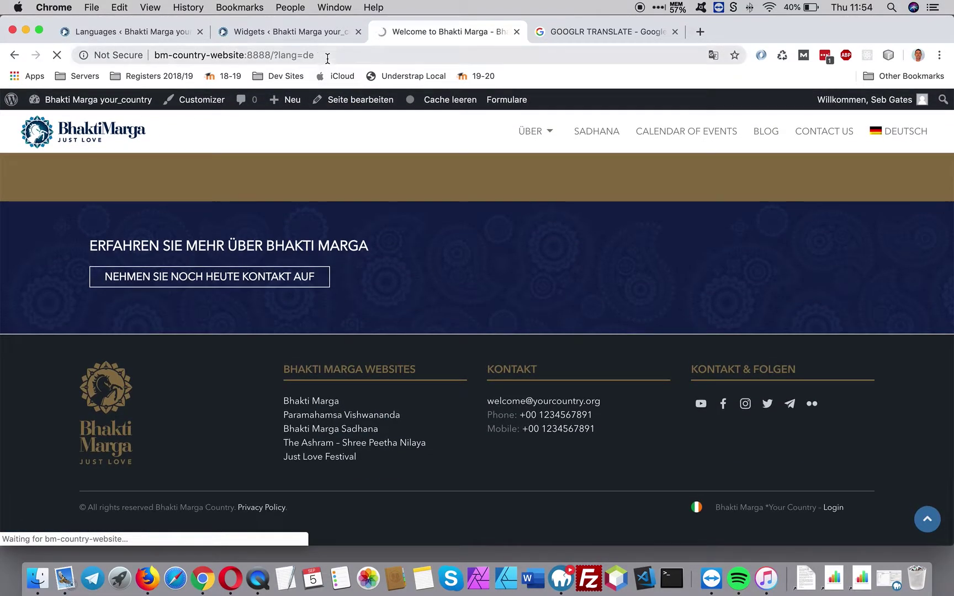
{"action": "left_click", "coordinate": [326, 59]}
{"action": "key", "text": "BackSpace"}
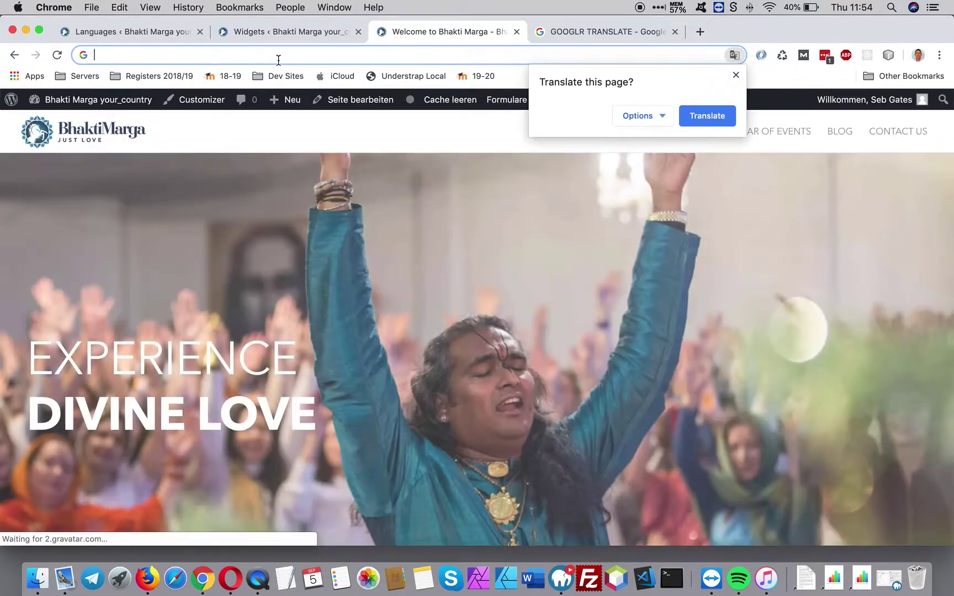
{"action": "scroll", "coordinate": [231, 278], "scroll_direction": "down", "scroll_amount": 20}
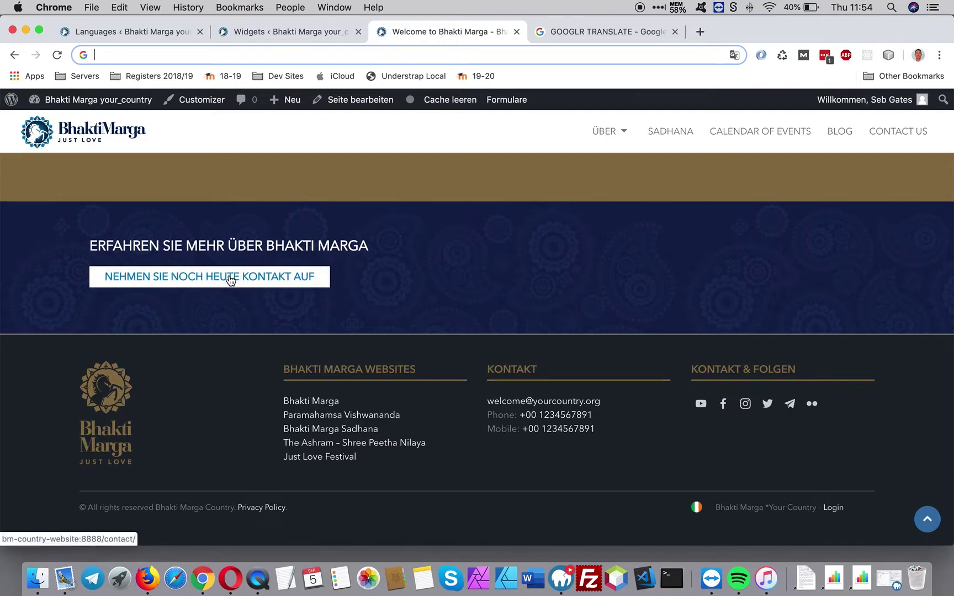
Follow the "Nehmen Sie noch heute Kontakt auf" button to the contact page and examine its address and the Über submenu.
{"action": "left_click", "coordinate": [230, 278]}
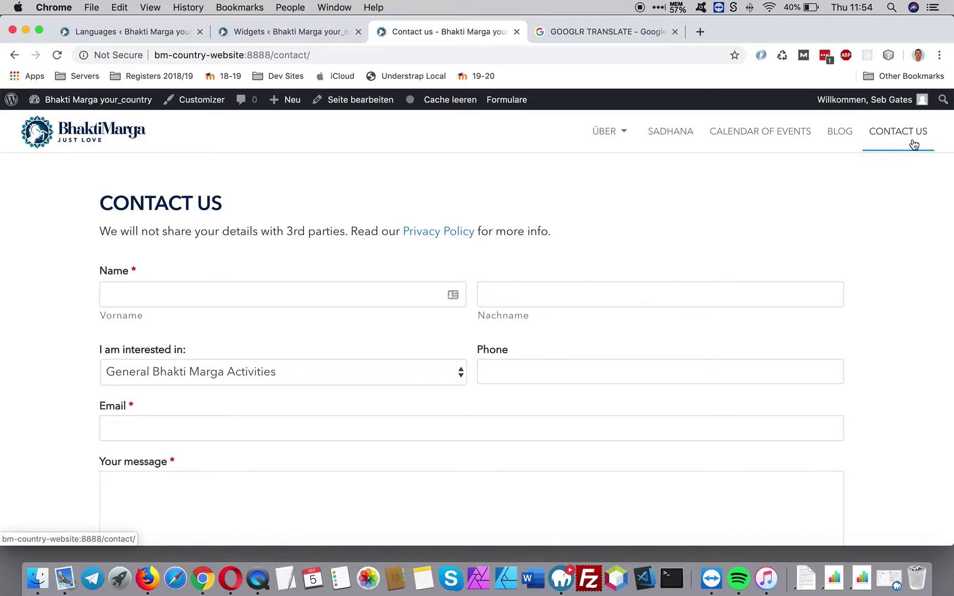
{"action": "mouse_move", "coordinate": [626, 132]}
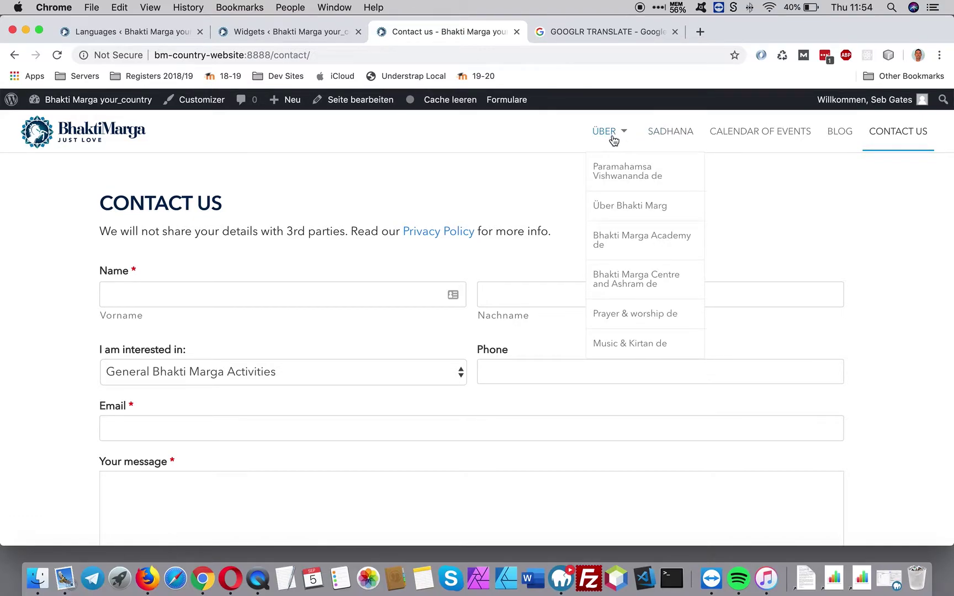
Leave the Widgets screen and open WPML's language settings to check the languages enabled for the site.
{"action": "key", "text": "ctrl+shift+Tab"}
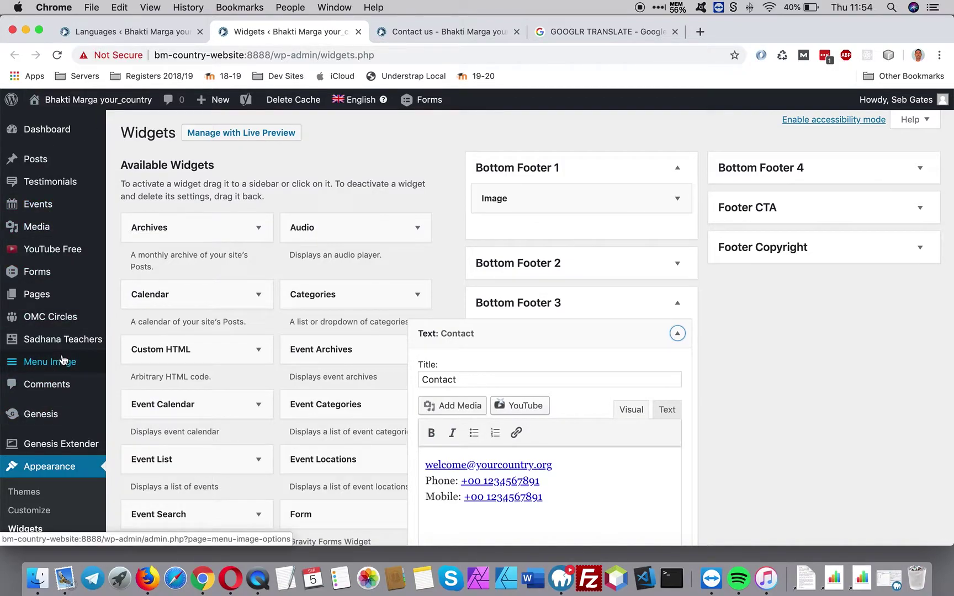
{"action": "scroll", "coordinate": [44, 484], "scroll_direction": "down", "scroll_amount": 2}
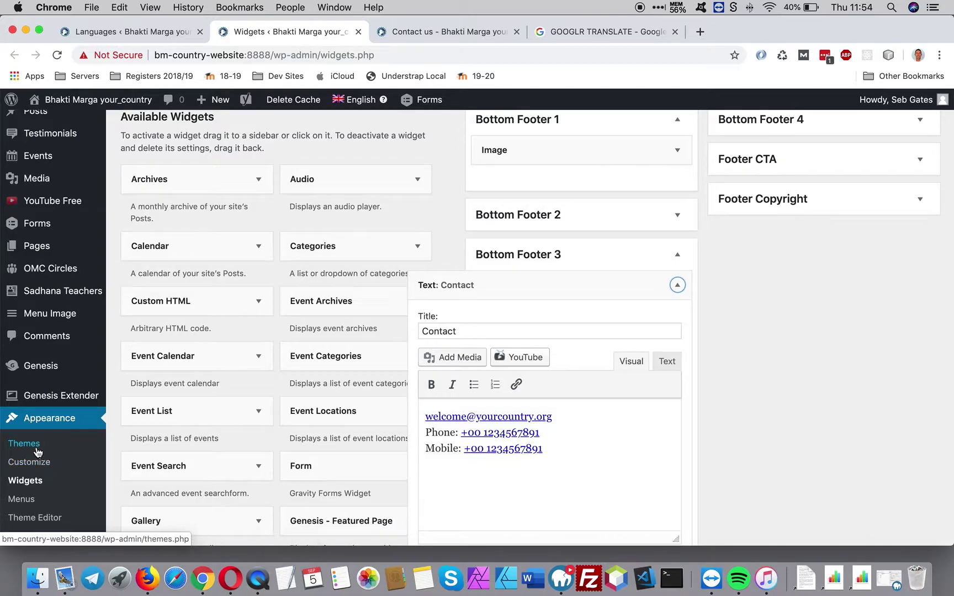
{"action": "scroll", "coordinate": [37, 451], "scroll_direction": "down", "scroll_amount": 10}
{"action": "mouse_move", "coordinate": [55, 479]}
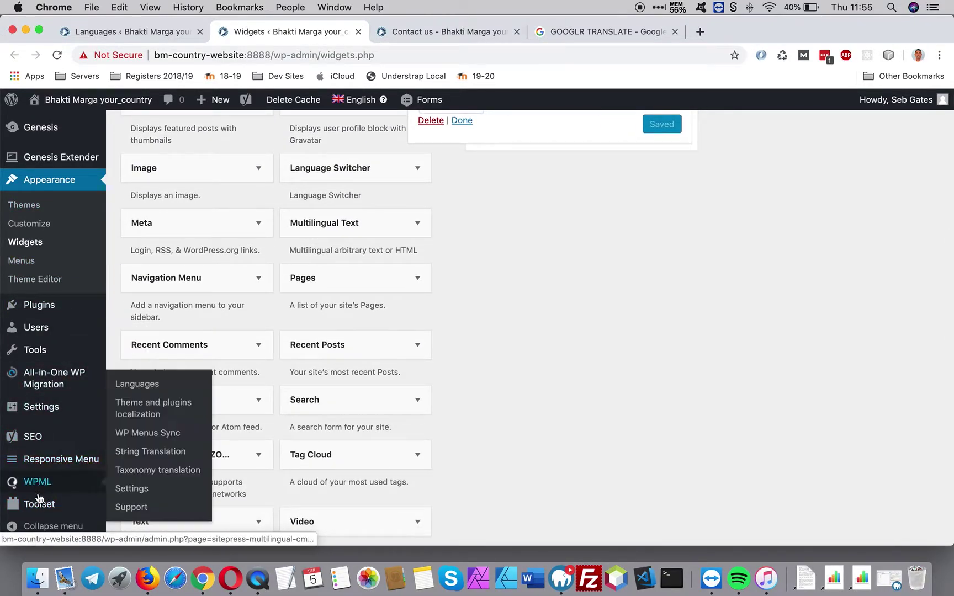
{"action": "left_click", "coordinate": [143, 389]}
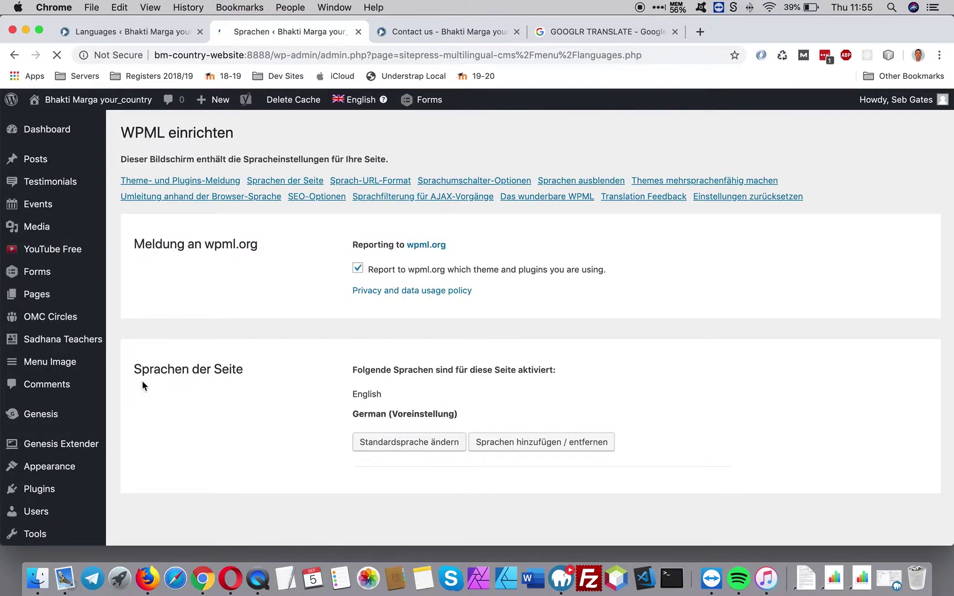
Open the contact page for editing, switch to its English version and return to the German version.
{"action": "left_click", "coordinate": [408, 33]}
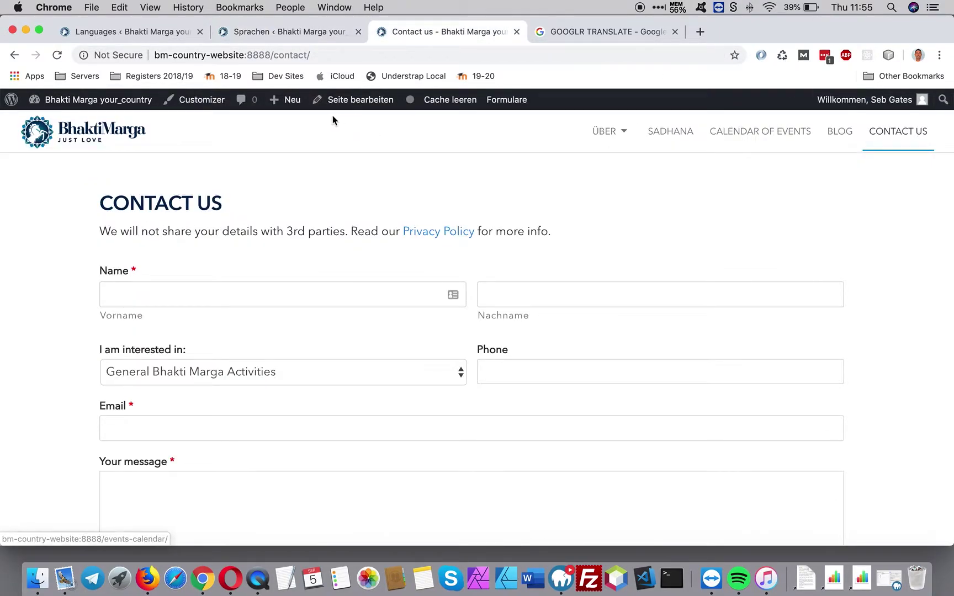
{"action": "left_click", "coordinate": [339, 102]}
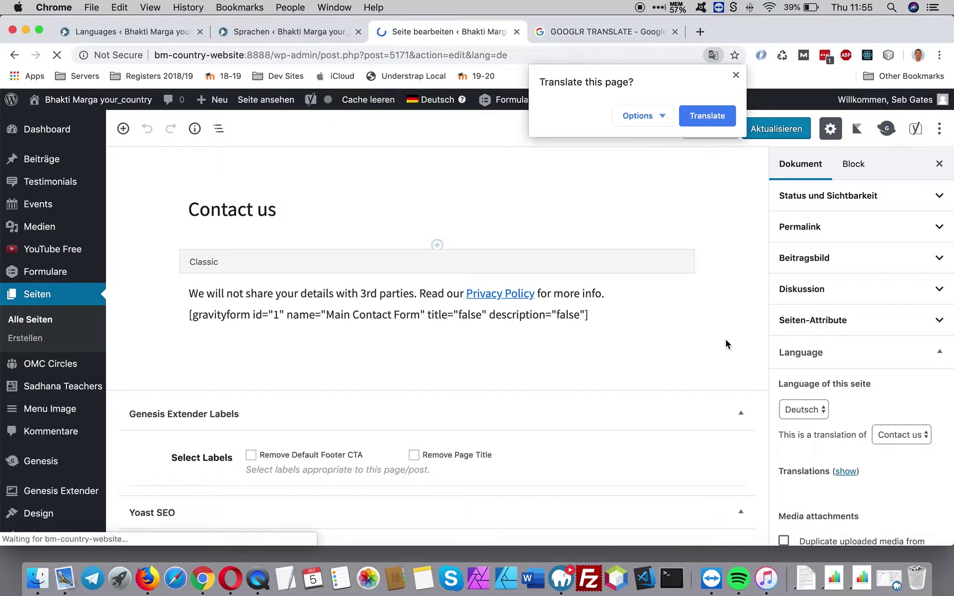
{"action": "left_click", "coordinate": [734, 75]}
{"action": "mouse_move", "coordinate": [430, 105]}
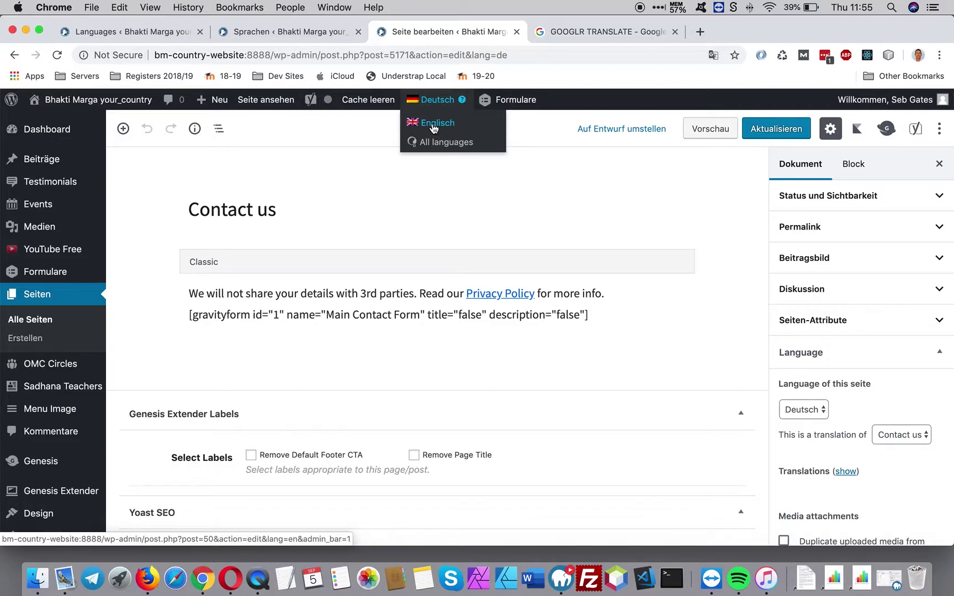
{"action": "left_click", "coordinate": [433, 128]}
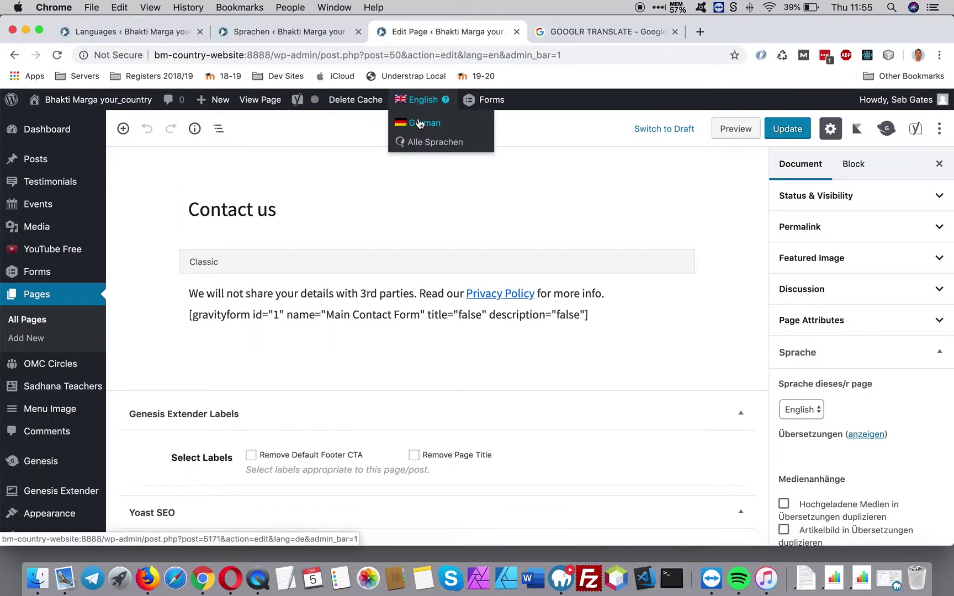
{"action": "left_click", "coordinate": [419, 124]}
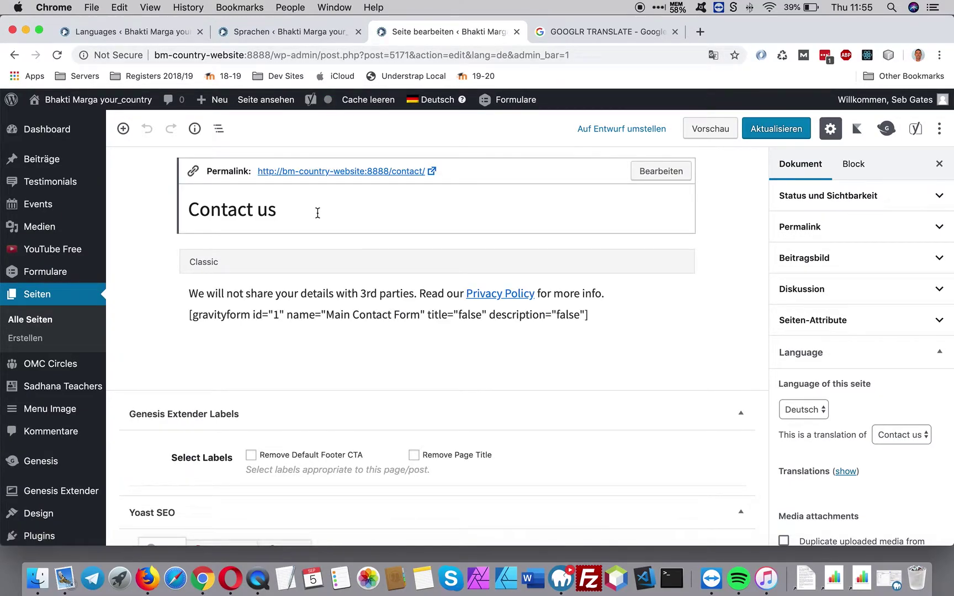
Translate the page title "Contact us" into German with Google Translate and copy "Kontaktiere uns".
{"action": "left_click_drag", "start_coordinate": [273, 214], "coordinate": [182, 211]}
{"action": "key", "text": "super+c"}
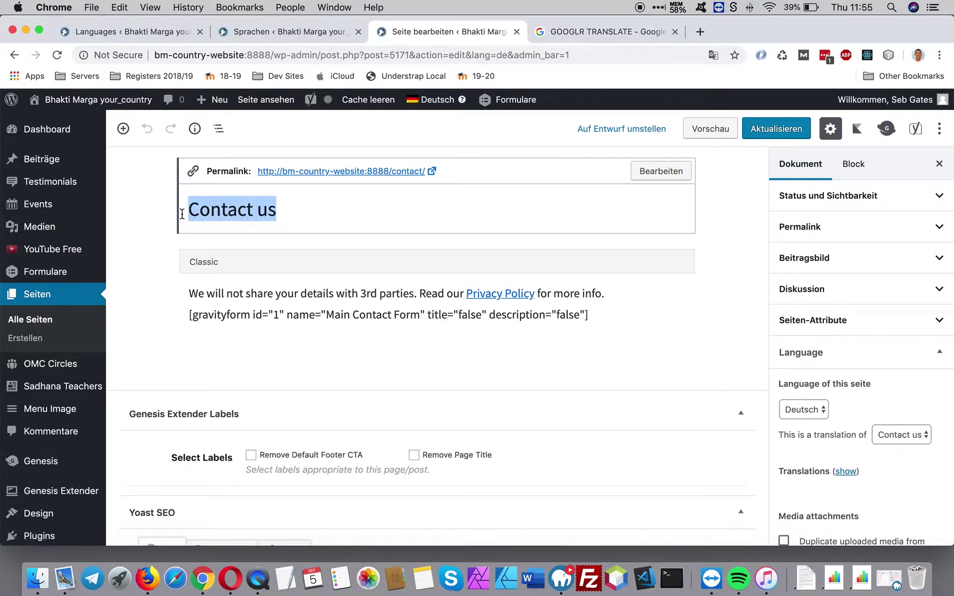
{"action": "left_click", "coordinate": [563, 33]}
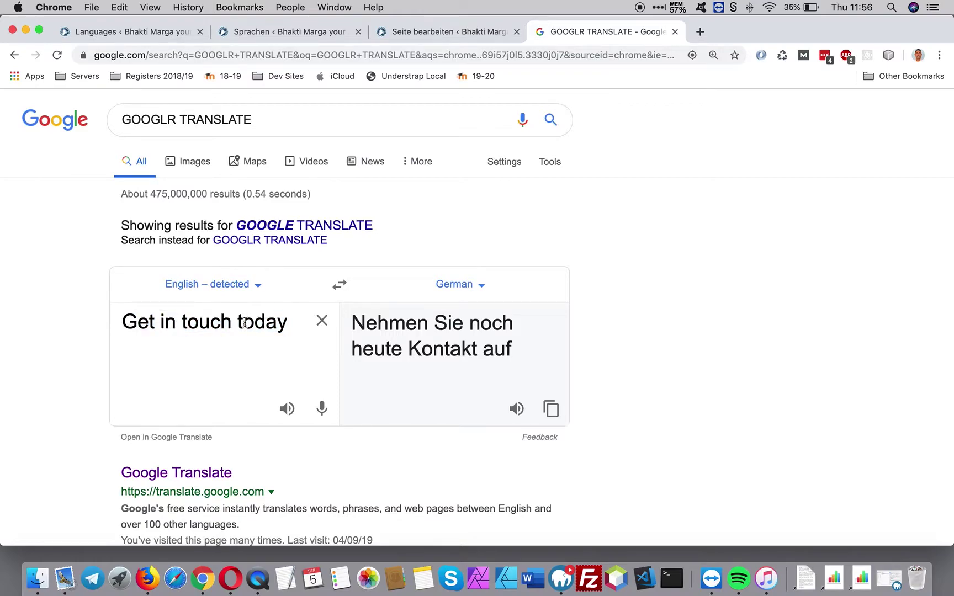
{"action": "left_click_drag", "start_coordinate": [286, 321], "coordinate": [122, 318]}
{"action": "key", "text": "super+v"}
{"action": "left_click_drag", "start_coordinate": [458, 324], "coordinate": [339, 325]}
{"action": "key", "text": "super+c"}
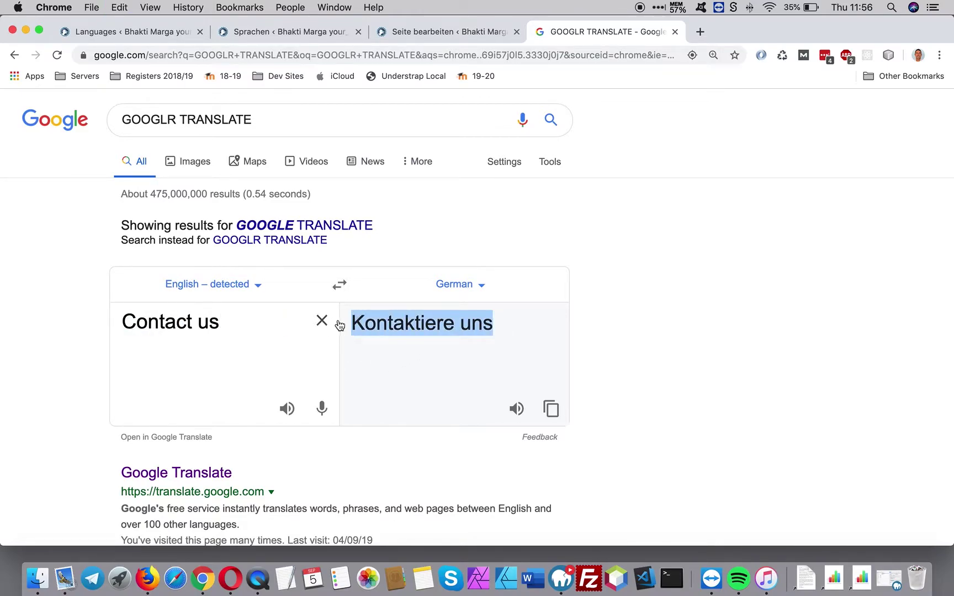
Replace the German contact page's title with "Kontaktiere uns", update the page and view it on the website.
{"action": "left_click", "coordinate": [422, 33]}
{"action": "left_click", "coordinate": [332, 211]}
{"action": "left_click_drag", "start_coordinate": [332, 211], "coordinate": [188, 208]}
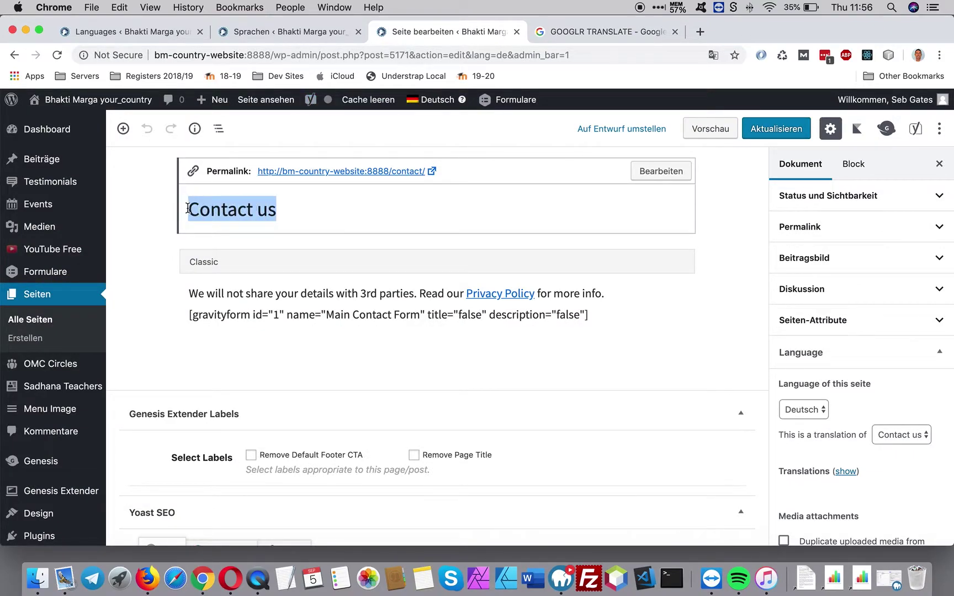
{"action": "key", "text": "super+v"}
{"action": "left_click", "coordinate": [776, 132]}
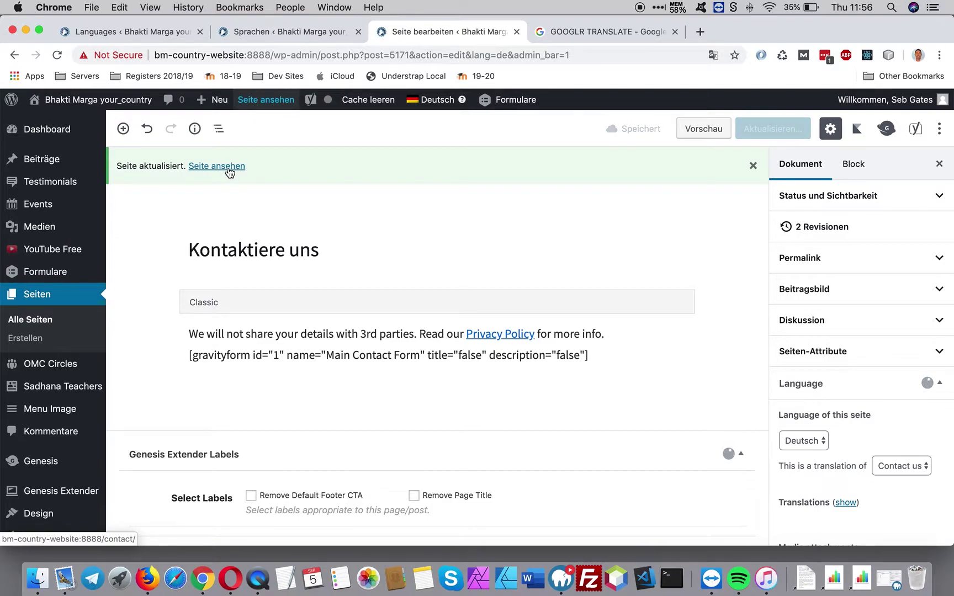
{"action": "left_click", "coordinate": [265, 107]}
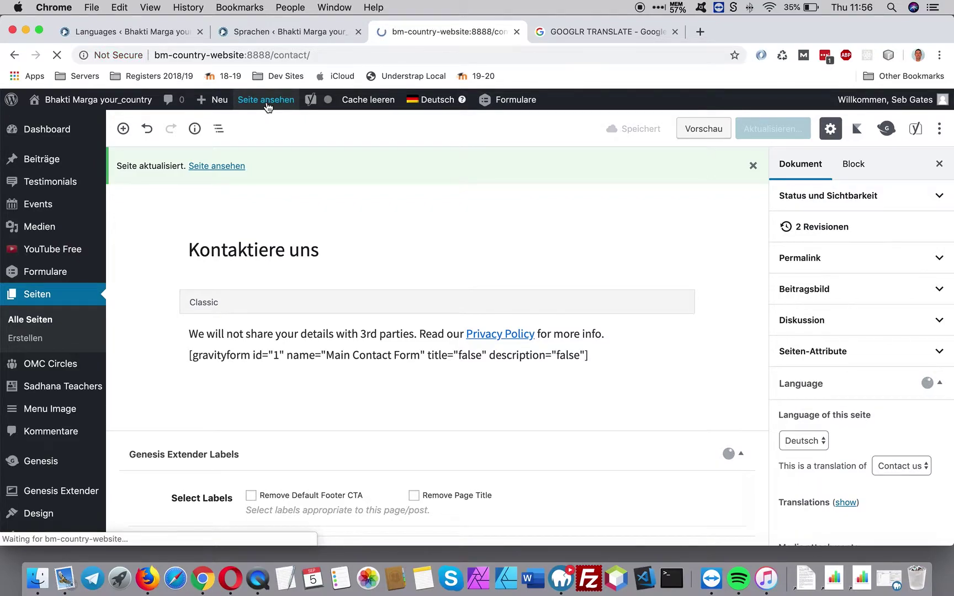
{"action": "mouse_move", "coordinate": [269, 107]}
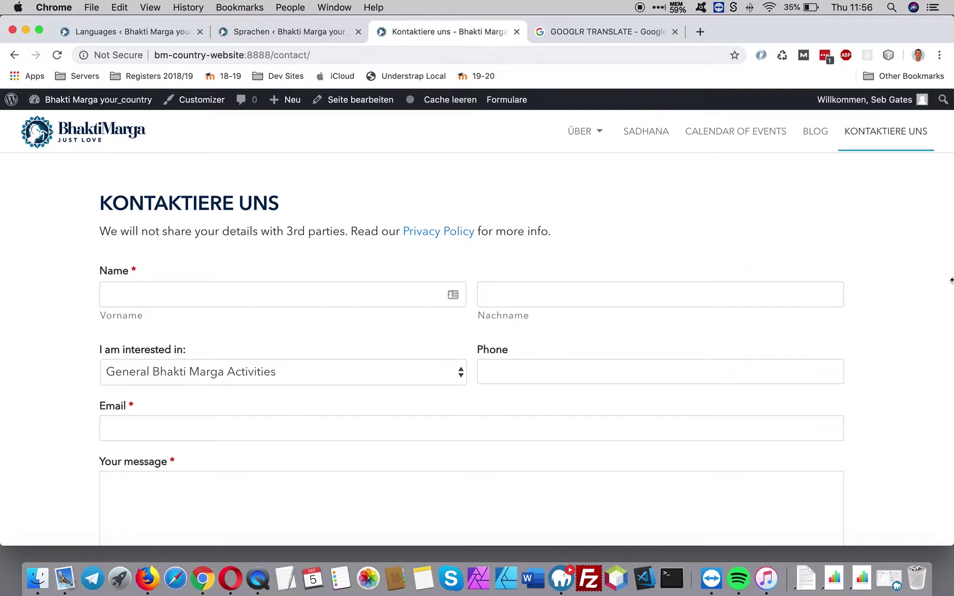
{"action": "left_click", "coordinate": [344, 99]}
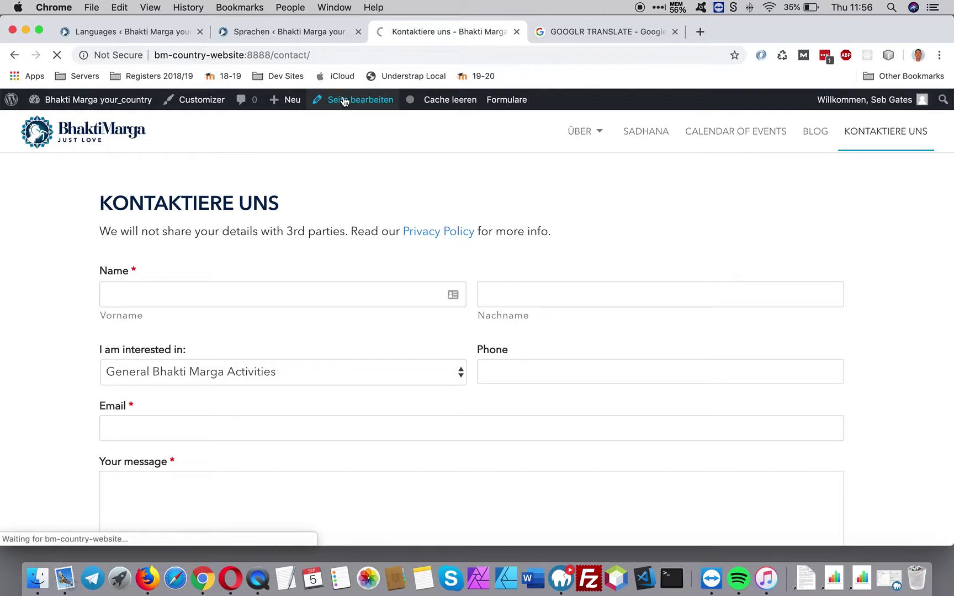
{"action": "left_click", "coordinate": [272, 35]}
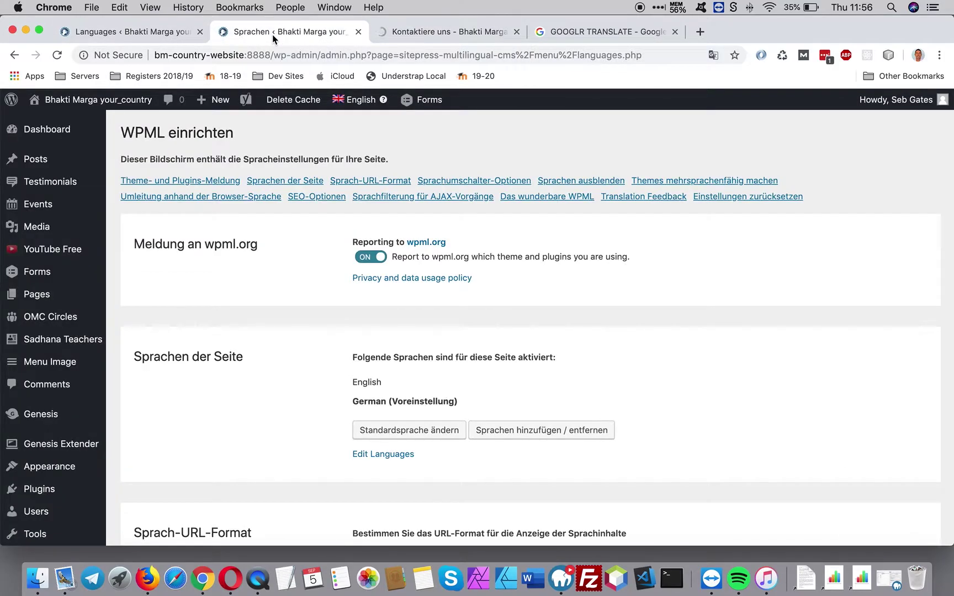
{"action": "left_click", "coordinate": [406, 31]}
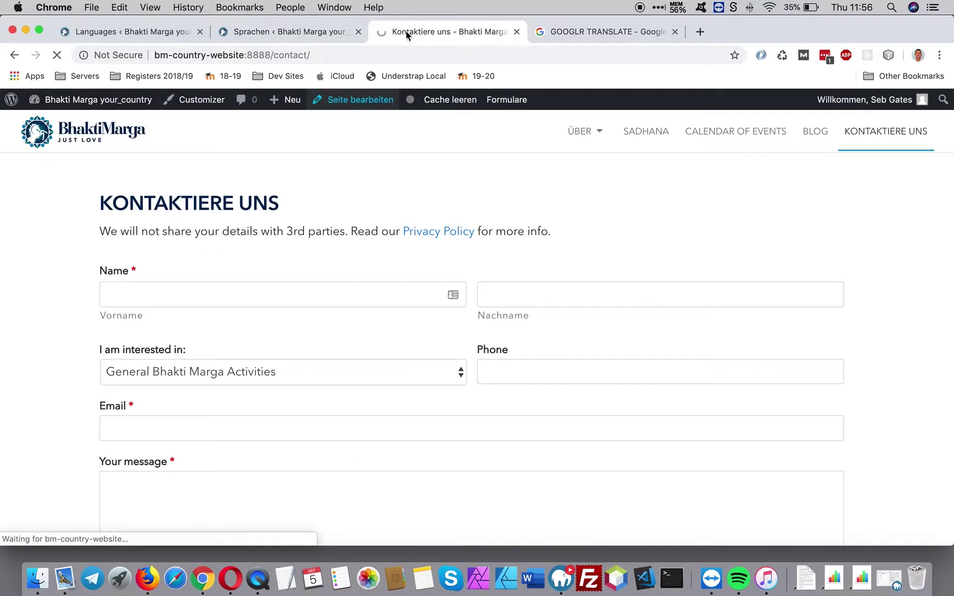
Go to the homepage, follow the footer's "Nehmen Sie noch heute Kontakt auf" button and check the contact page's heading.
{"action": "left_click", "coordinate": [86, 129]}
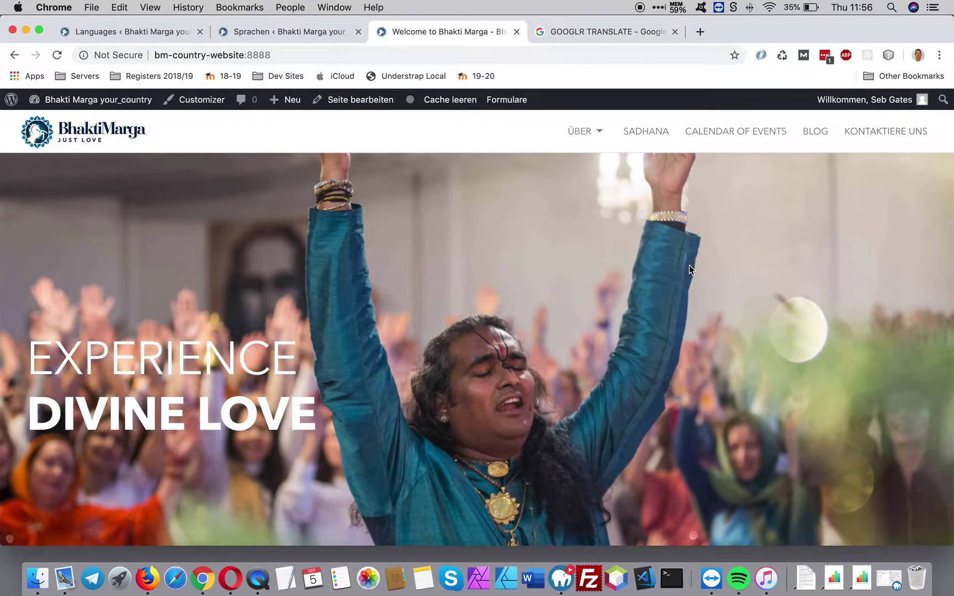
{"action": "scroll", "coordinate": [690, 269], "scroll_direction": "down", "scroll_amount": 20}
{"action": "scroll", "coordinate": [689, 270], "scroll_direction": "down", "scroll_amount": 5}
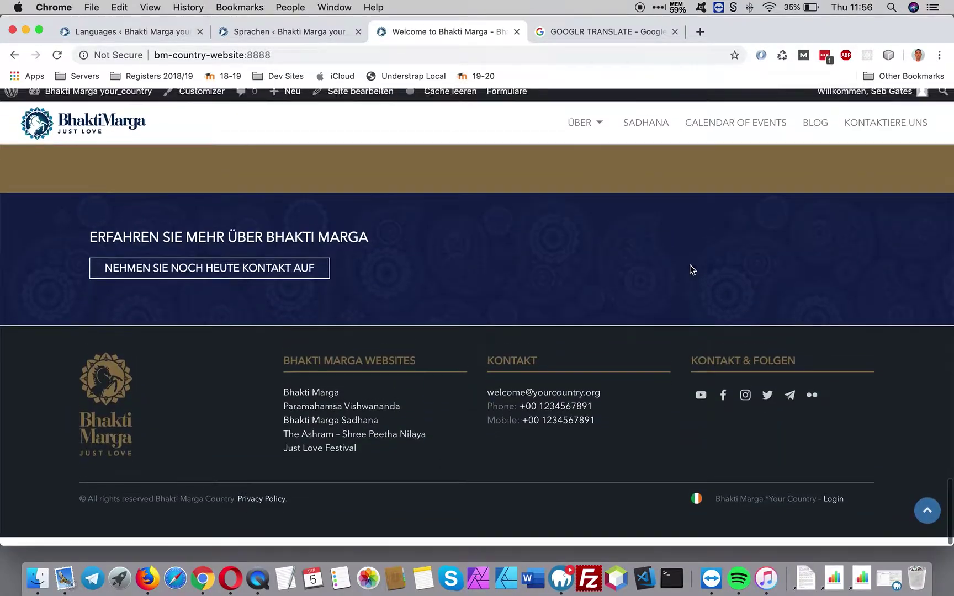
{"action": "left_click", "coordinate": [224, 280]}
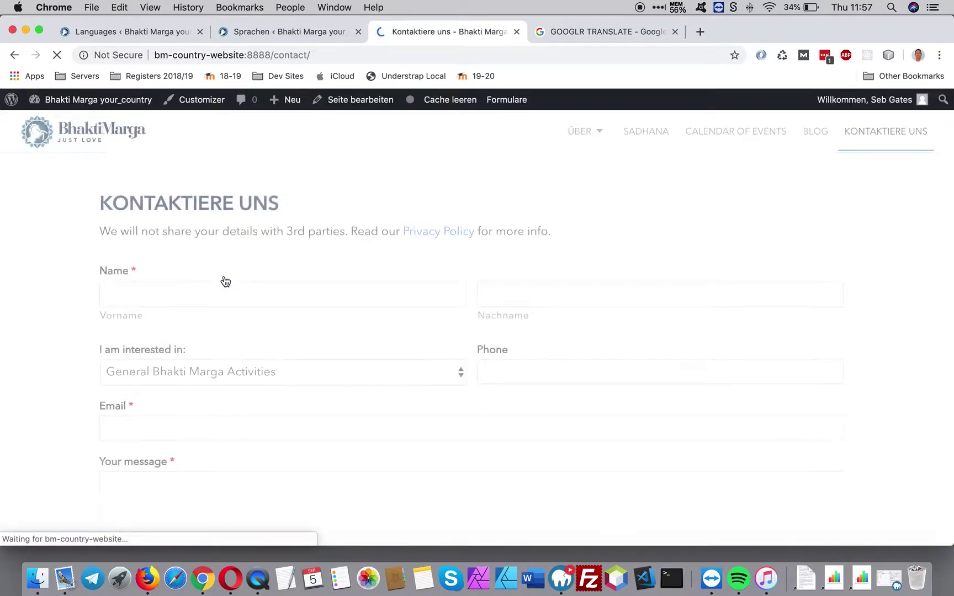
{"action": "left_click_drag", "start_coordinate": [313, 207], "coordinate": [85, 206]}
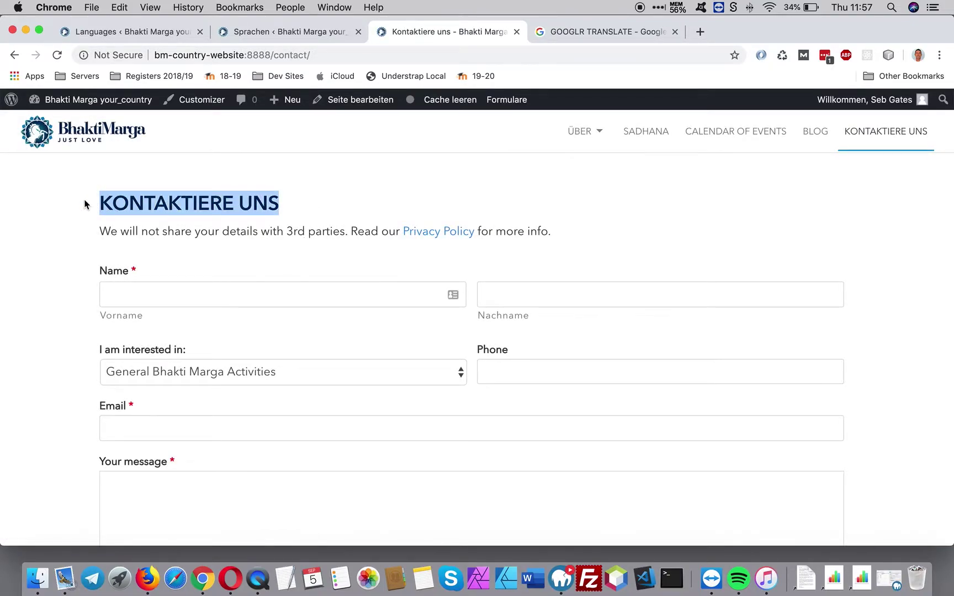